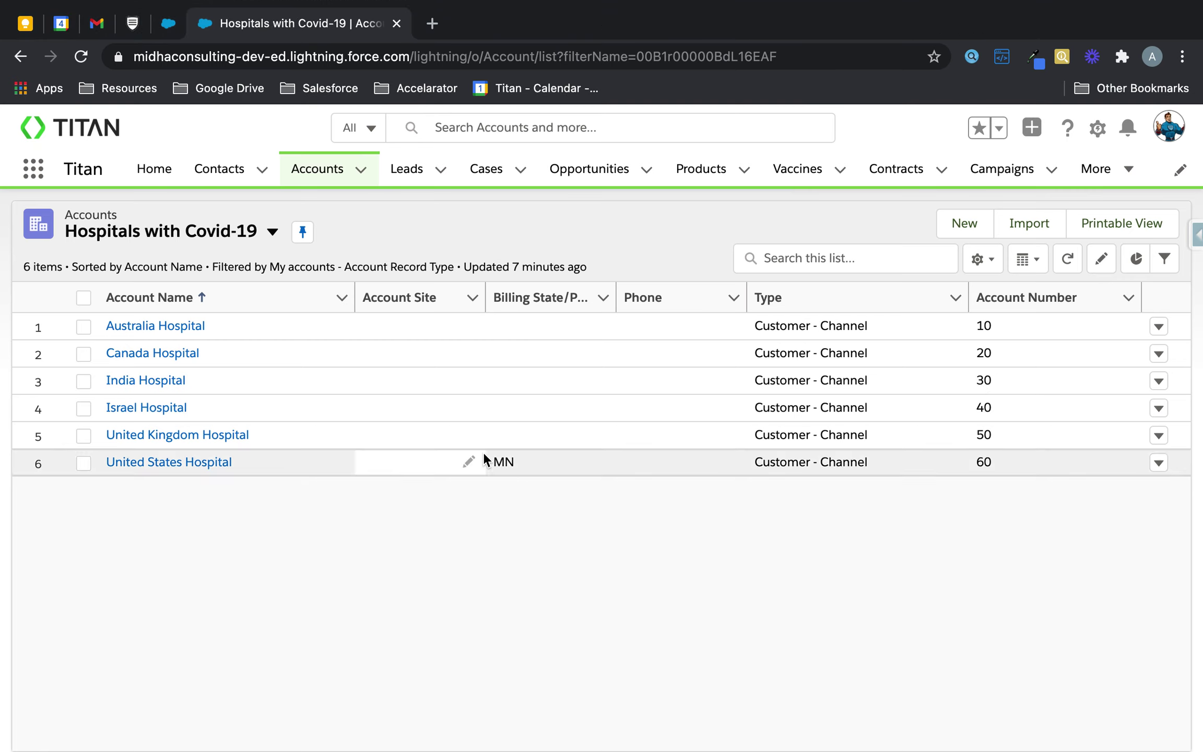
Check Australia Hospital's Account Number 10 in Salesforce, then switch to the Word template
left_click(992, 325)
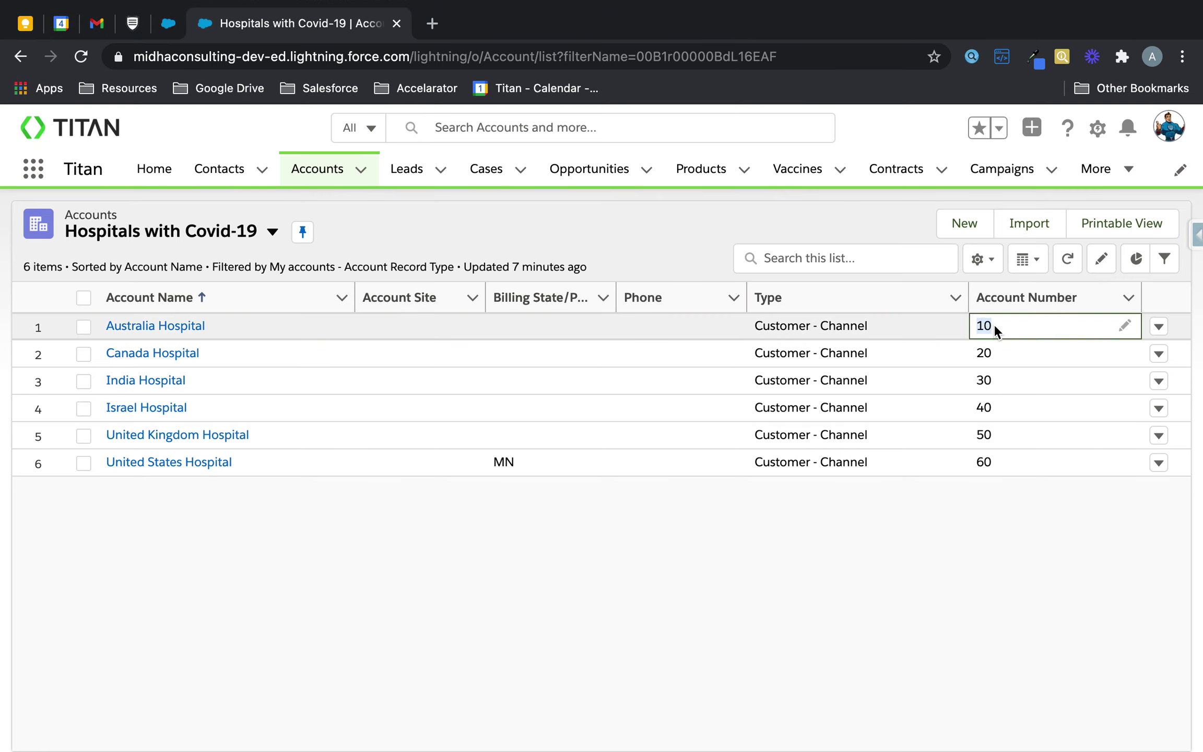
left_click(992, 589)
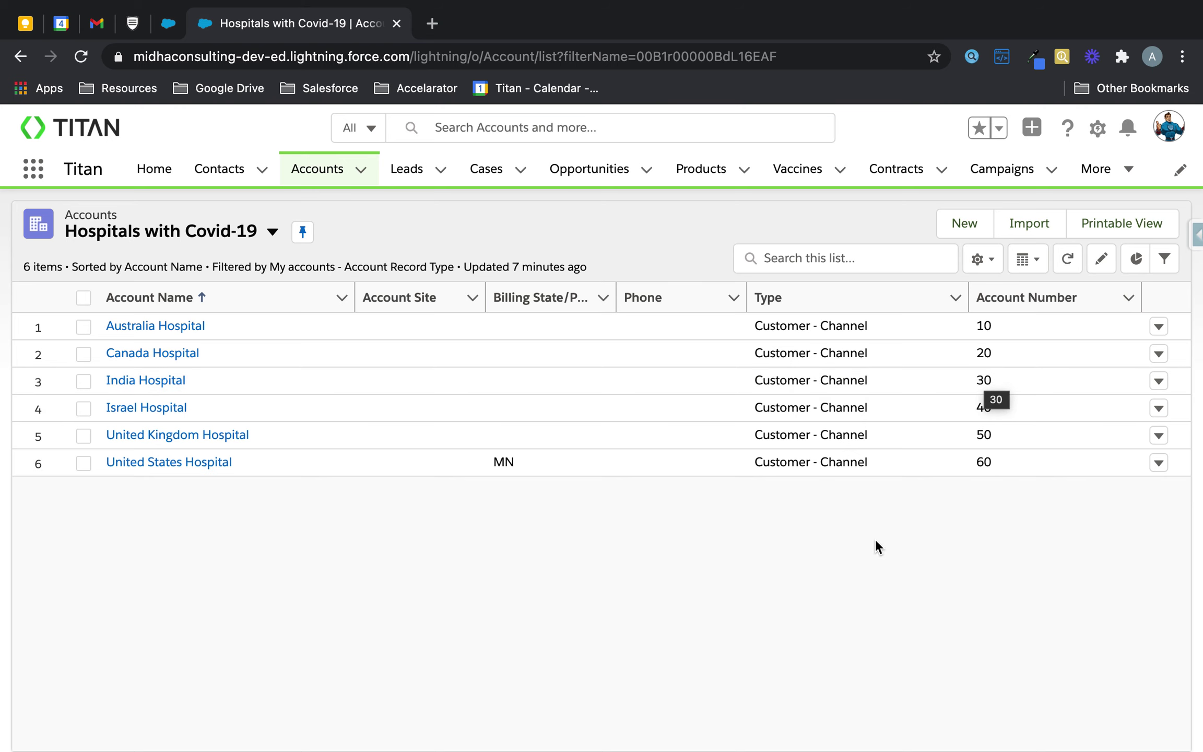
key("ctrl+Right")
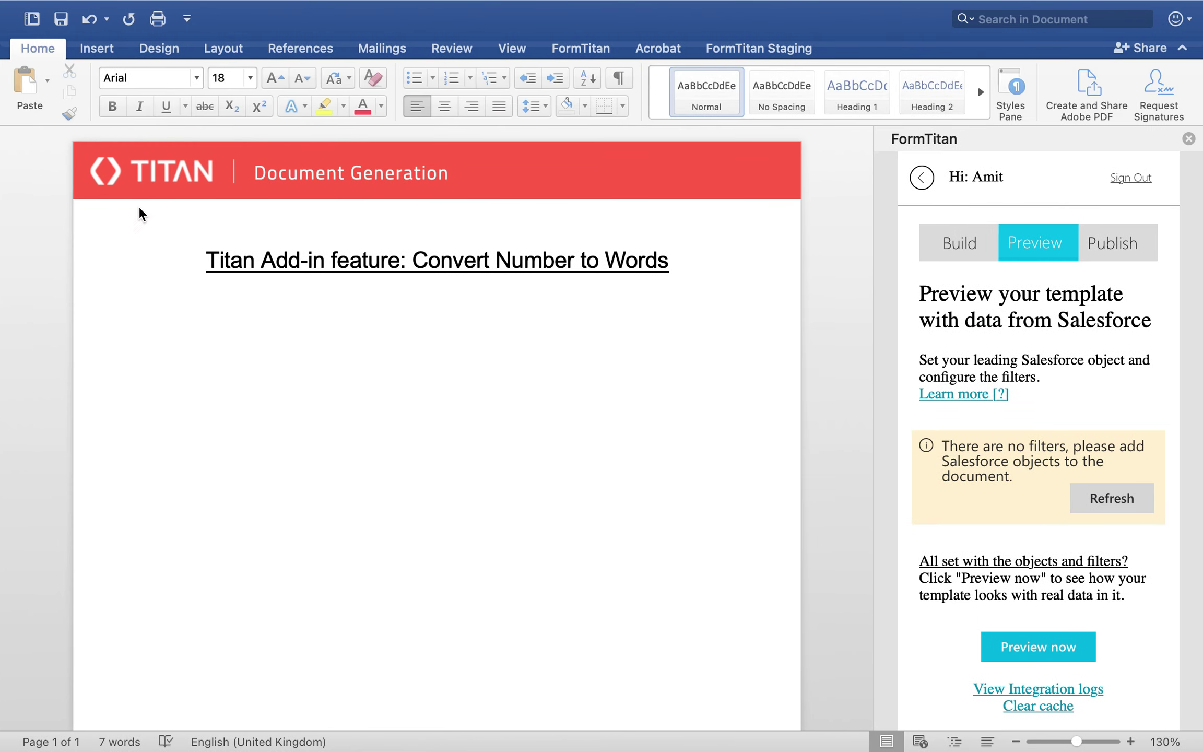
Start a FormTitan table on the Account object with the comment 'Before'
left_click(755, 47)
left_click(152, 79)
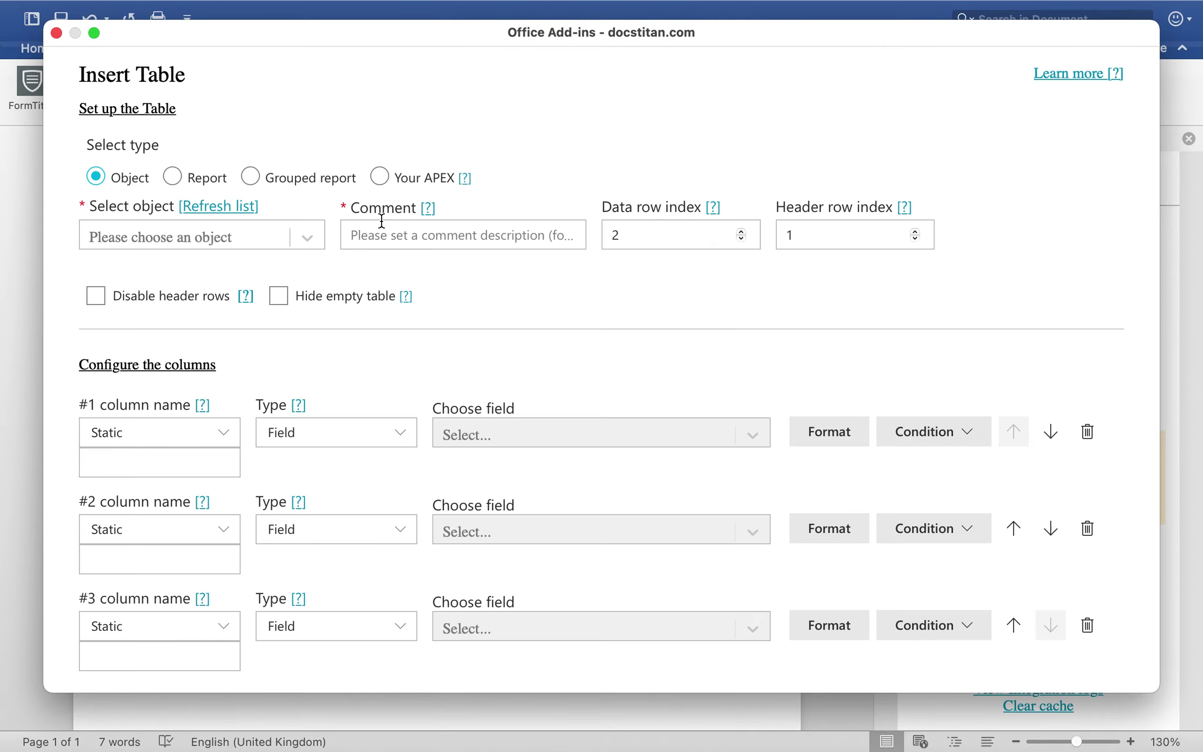
left_click(307, 237)
type("acc")
left_click(247, 313)
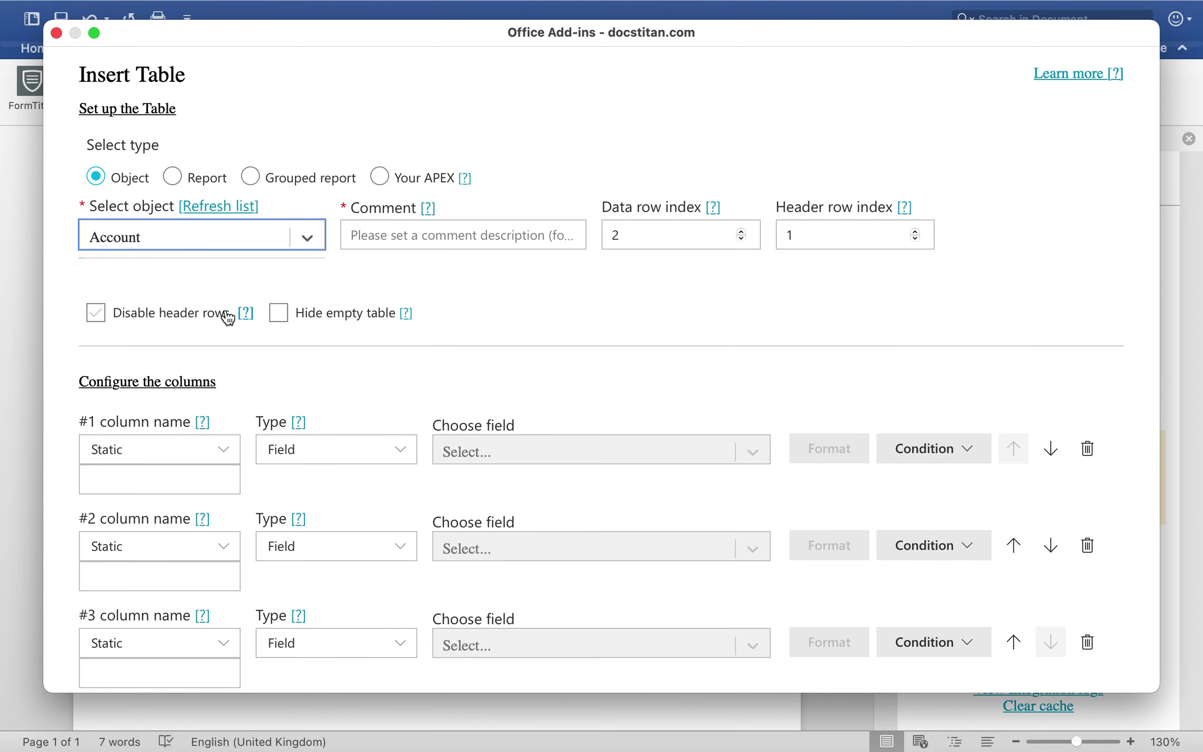
left_click(438, 230)
type("Before")
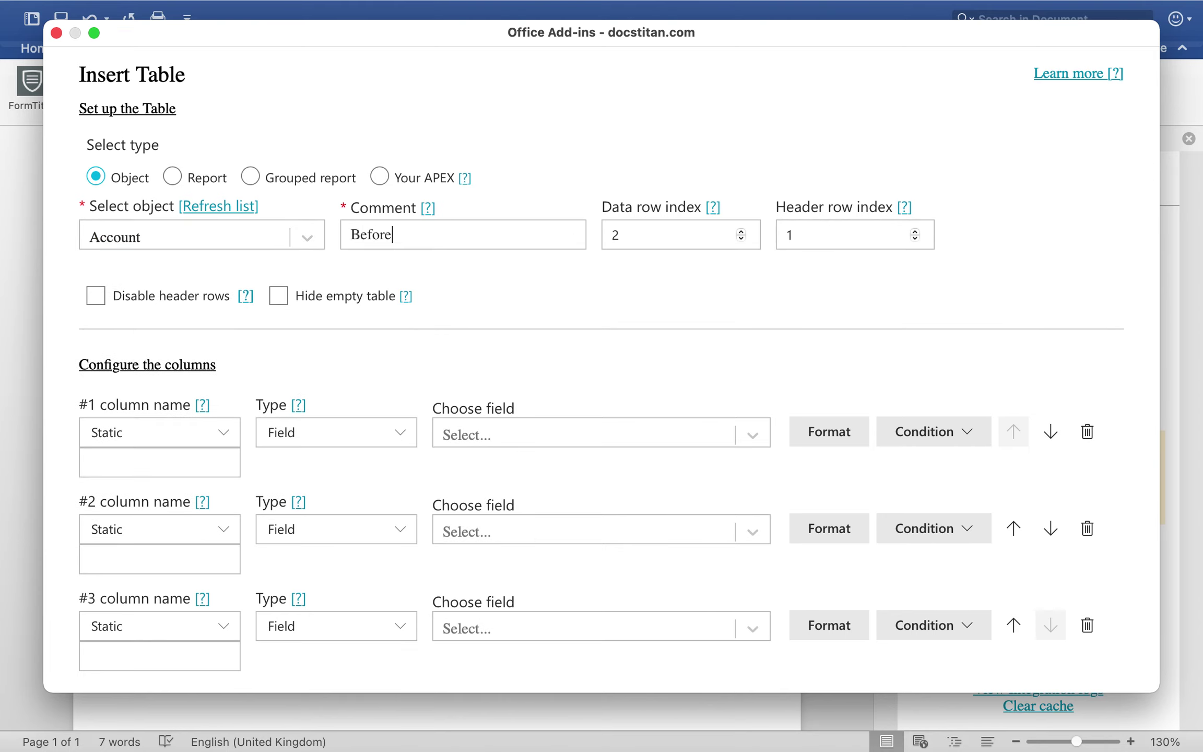
Name the table columns Acc Name, Acc Type and Acc Number
left_click(128, 469)
type("Acc Name")
left_click(129, 550)
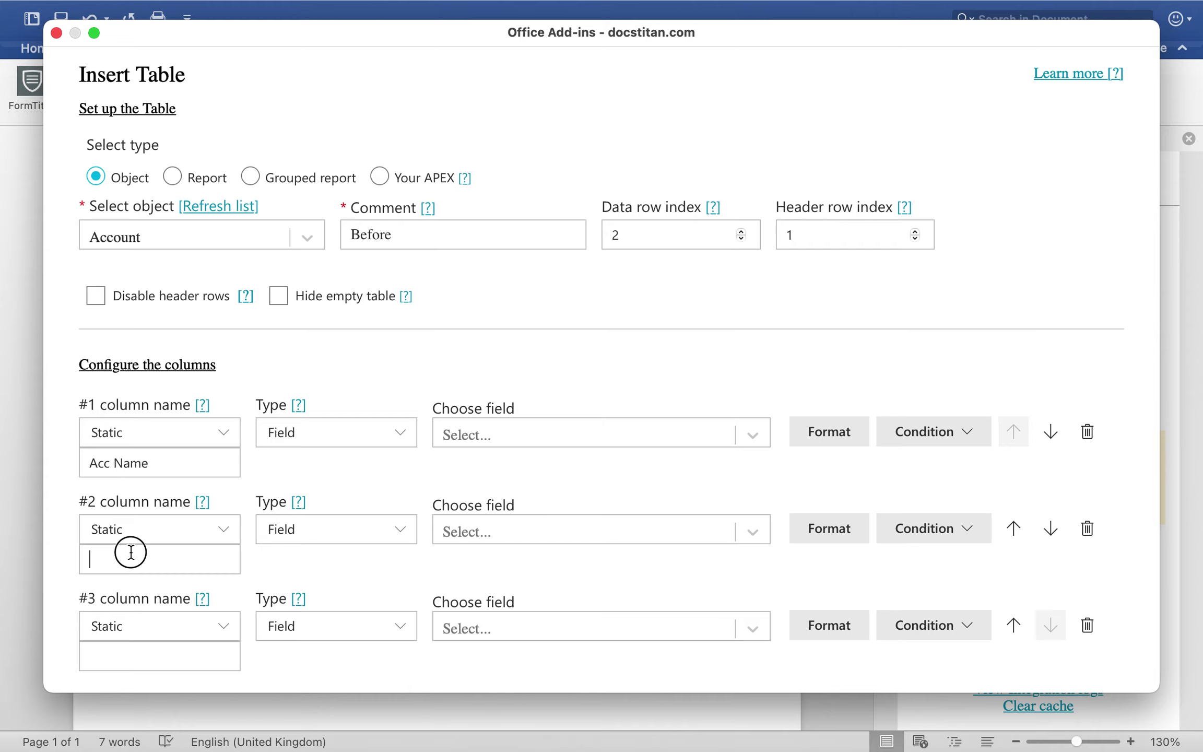
type("AAcc N")
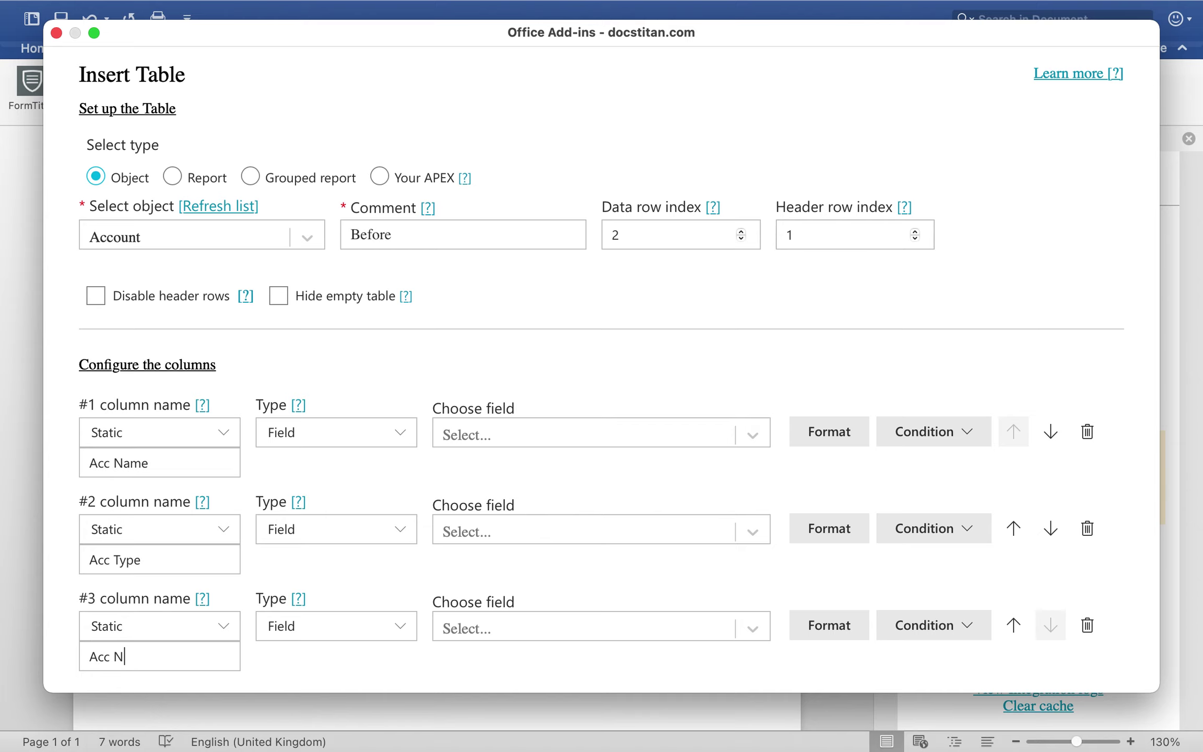
type("umber")
scroll(549, 426, "down", 3)
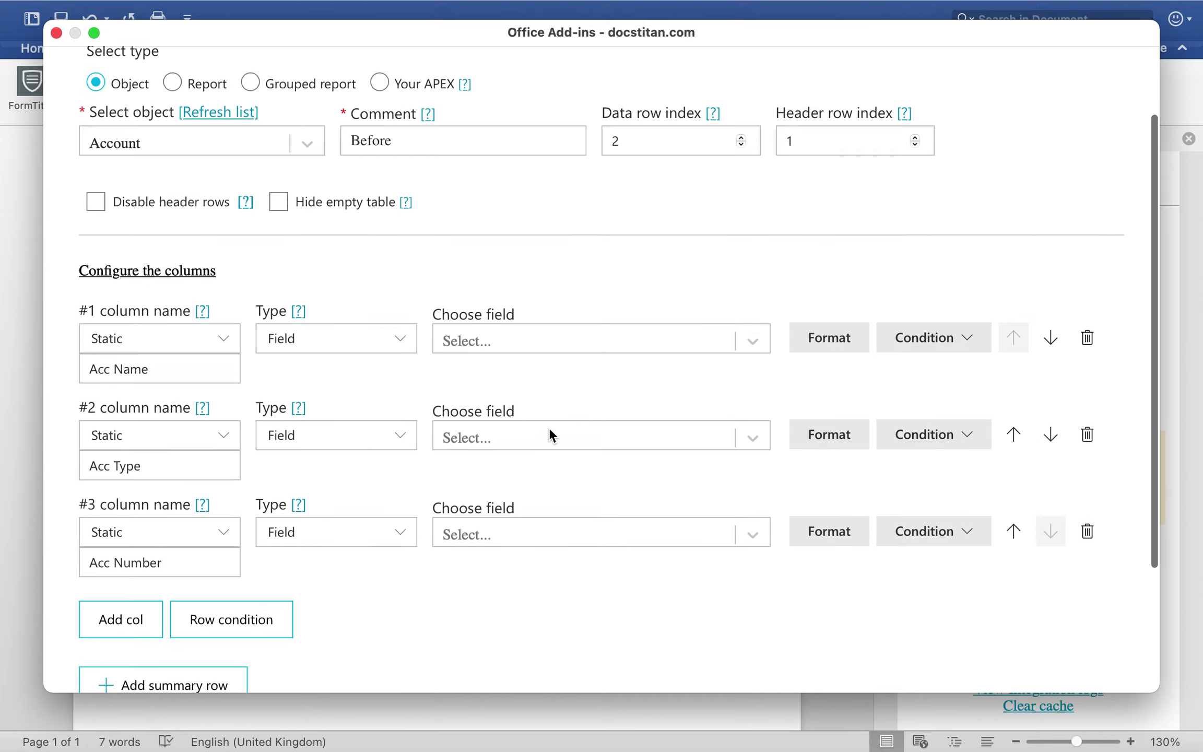
Map the columns to the Account Name, Account Type and Account Number fields
left_click(575, 342)
type("name")
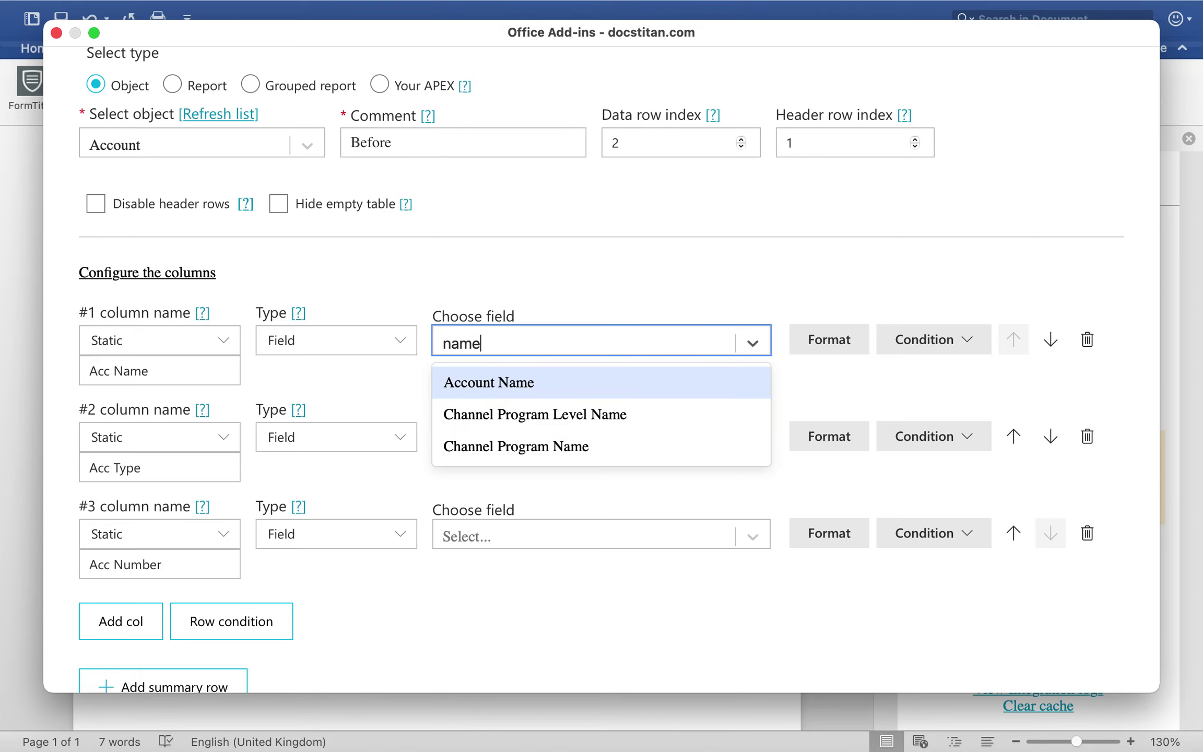
left_click(553, 382)
left_click(520, 427)
type("t")
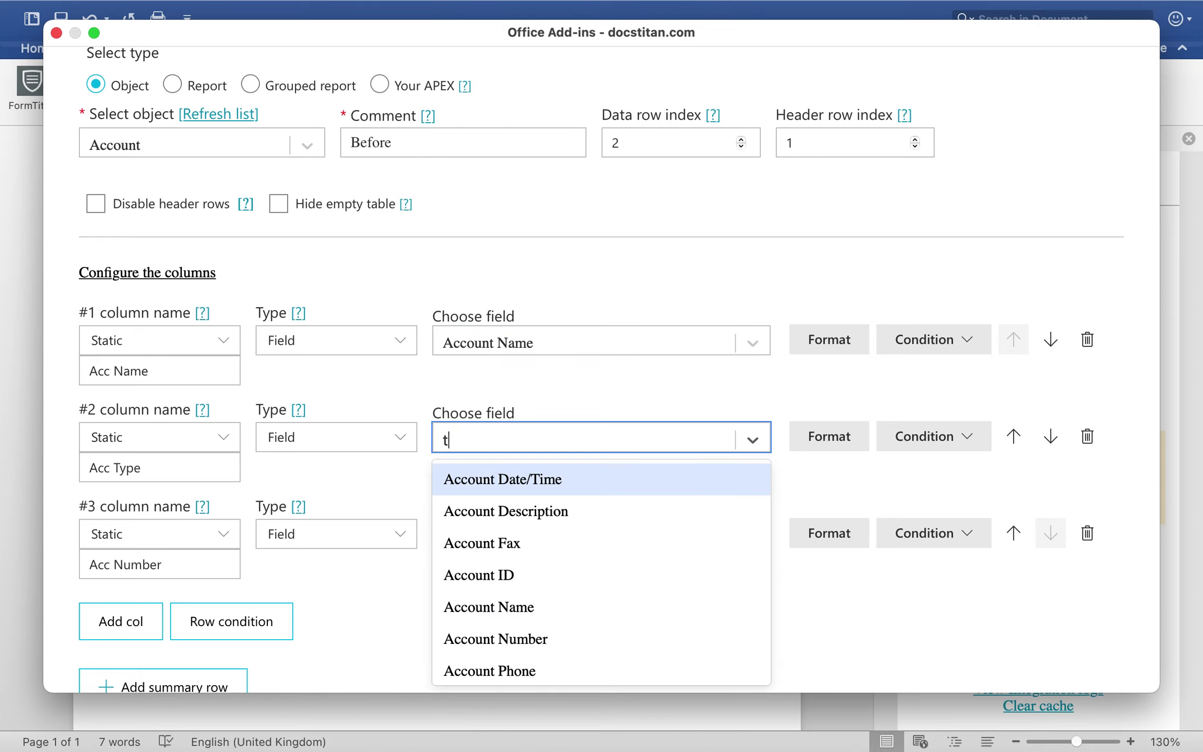
type(" Type")
left_click(556, 480)
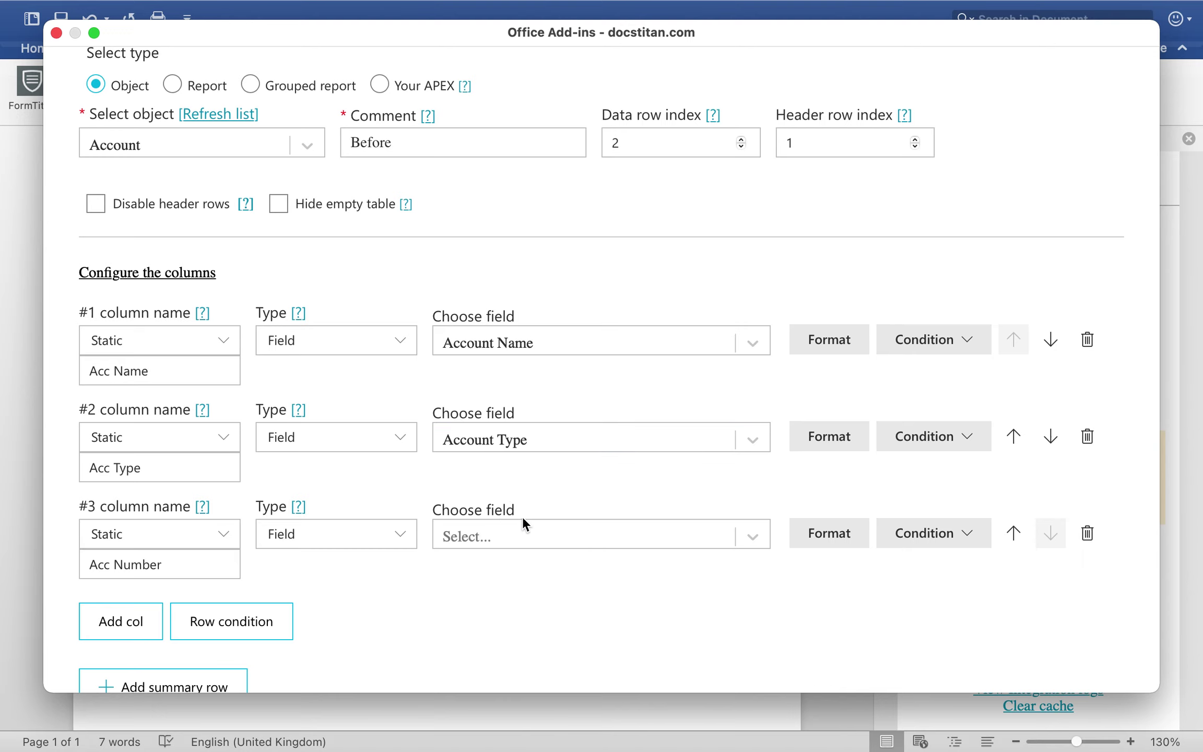
left_click(528, 535)
type("nume")
key("BackSpace")
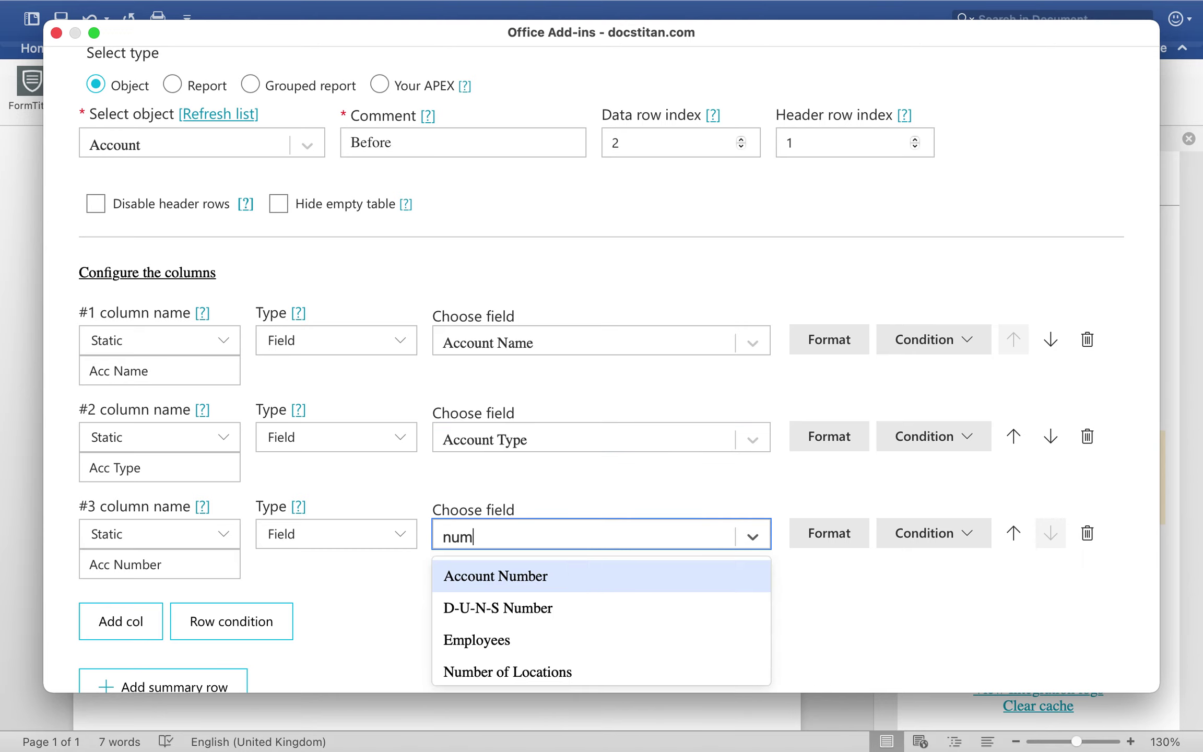
left_click(590, 569)
Insert the Before table into the document
scroll(593, 569, "down", 5)
left_click(556, 636)
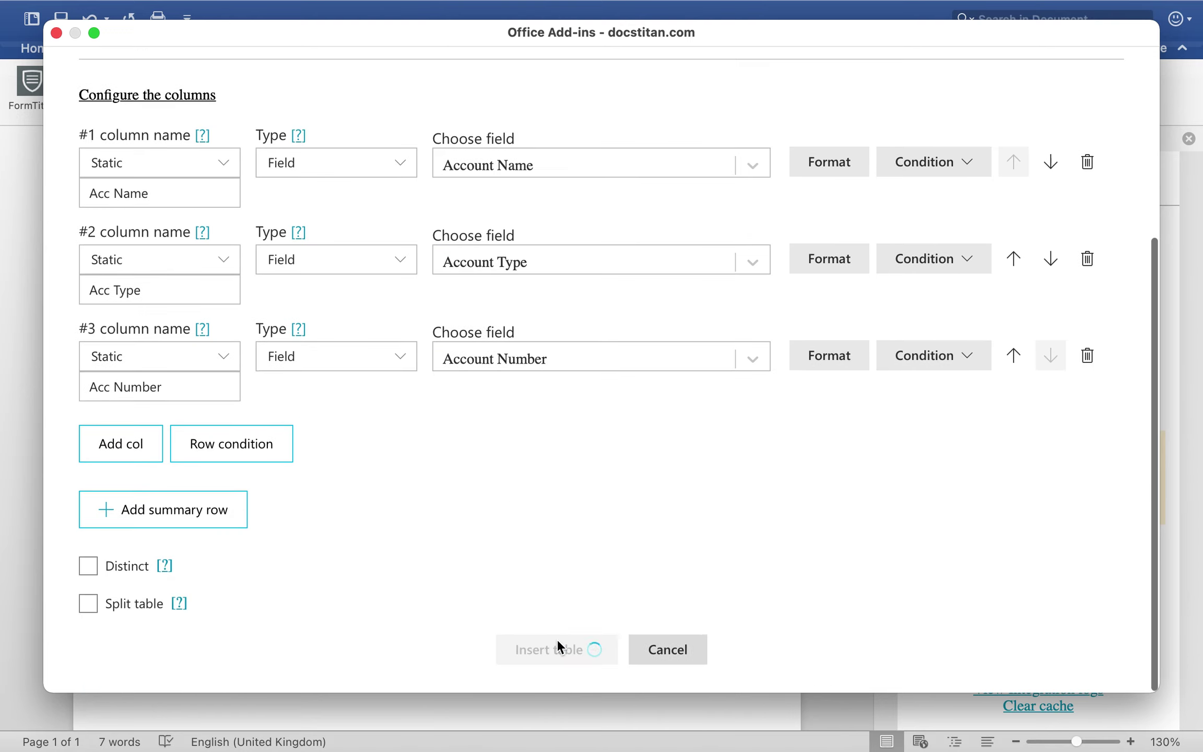
left_click(639, 458)
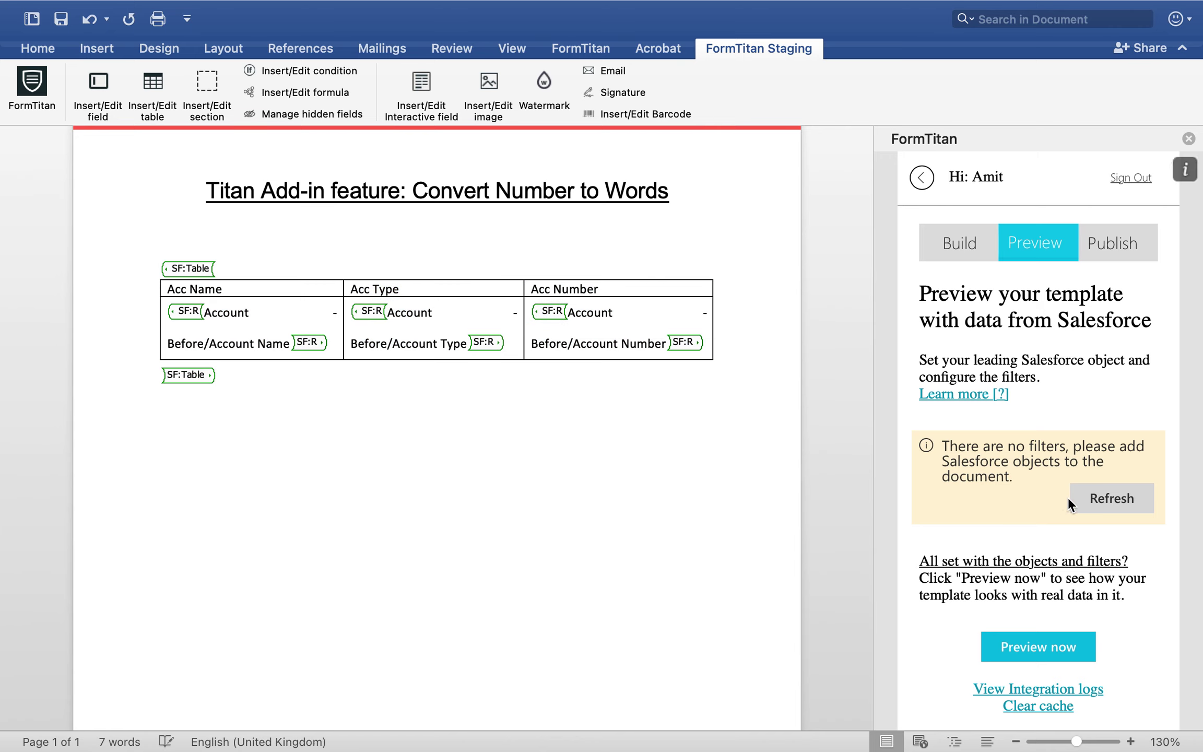
Refresh the preview objects and start an Account Name filter on the Account - Before table
left_click(1113, 496)
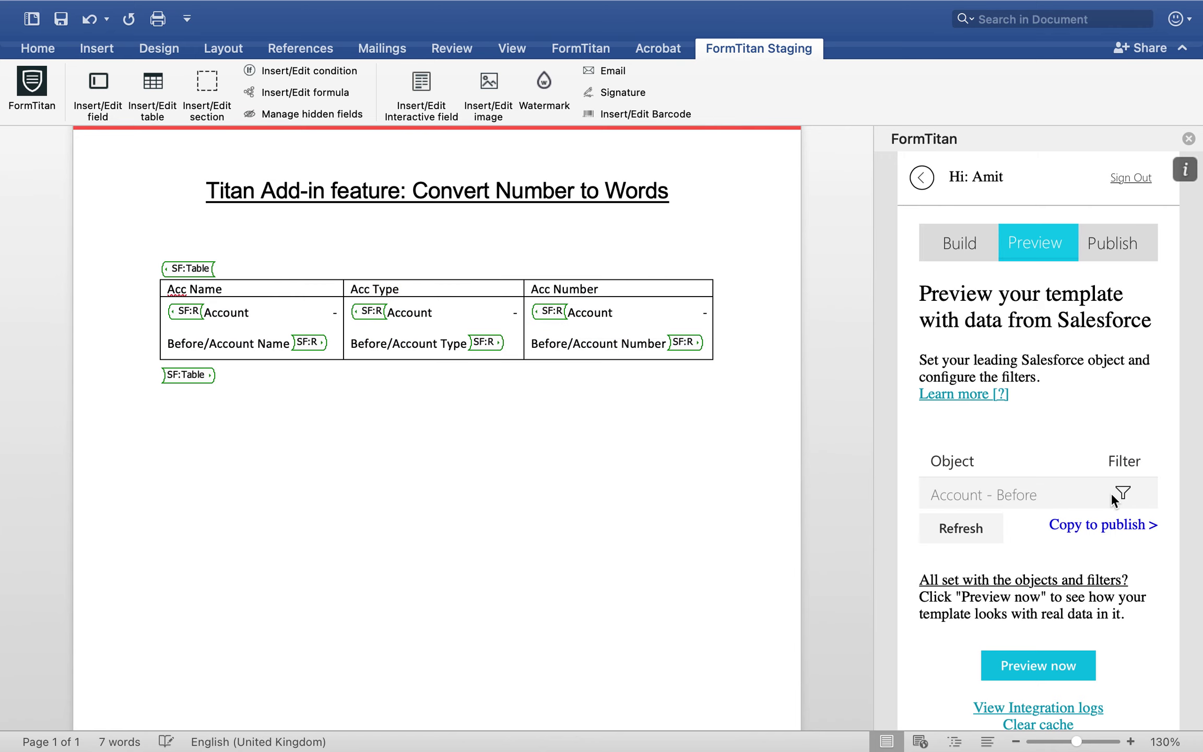
left_click(1122, 493)
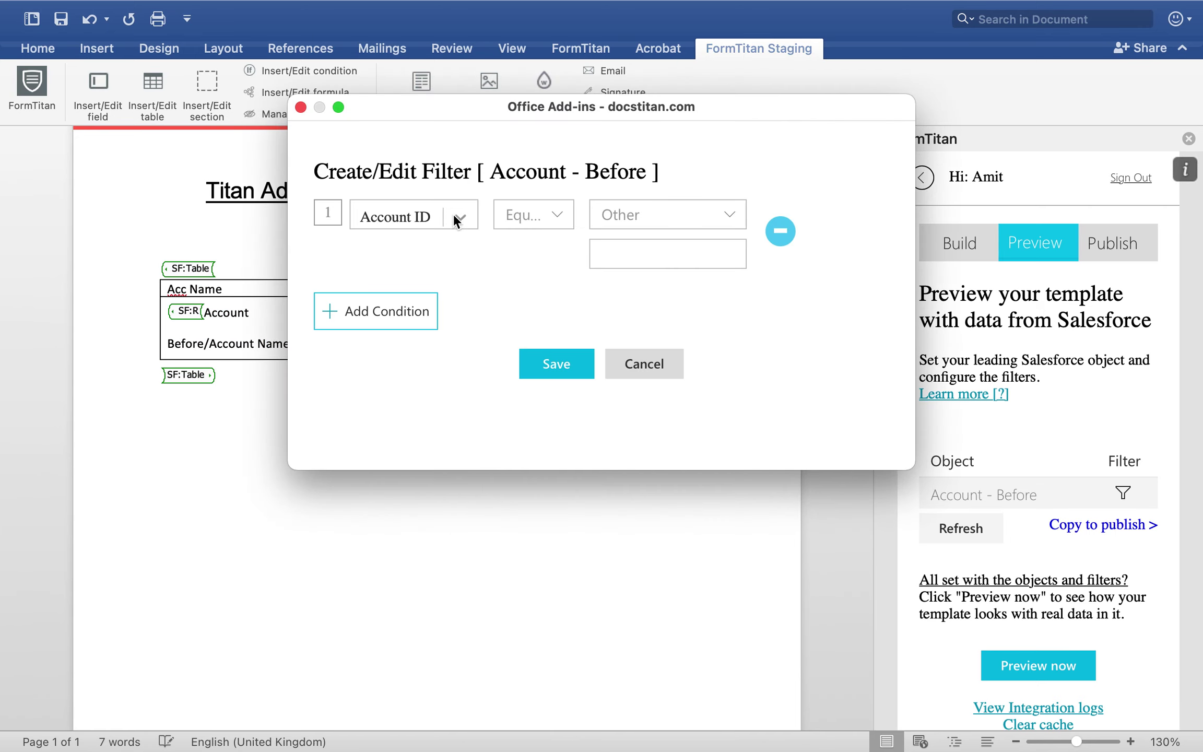
left_click(458, 218)
type("name")
left_click(435, 264)
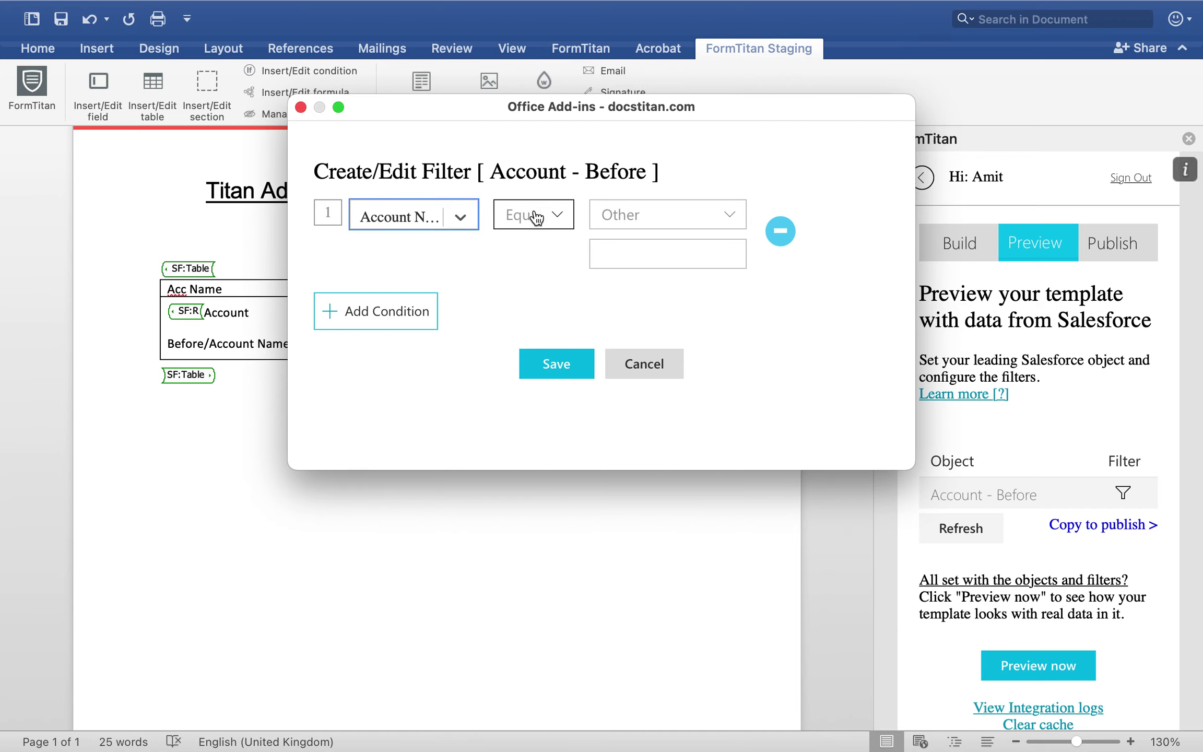
left_click_drag(914, 253, 1183, 250)
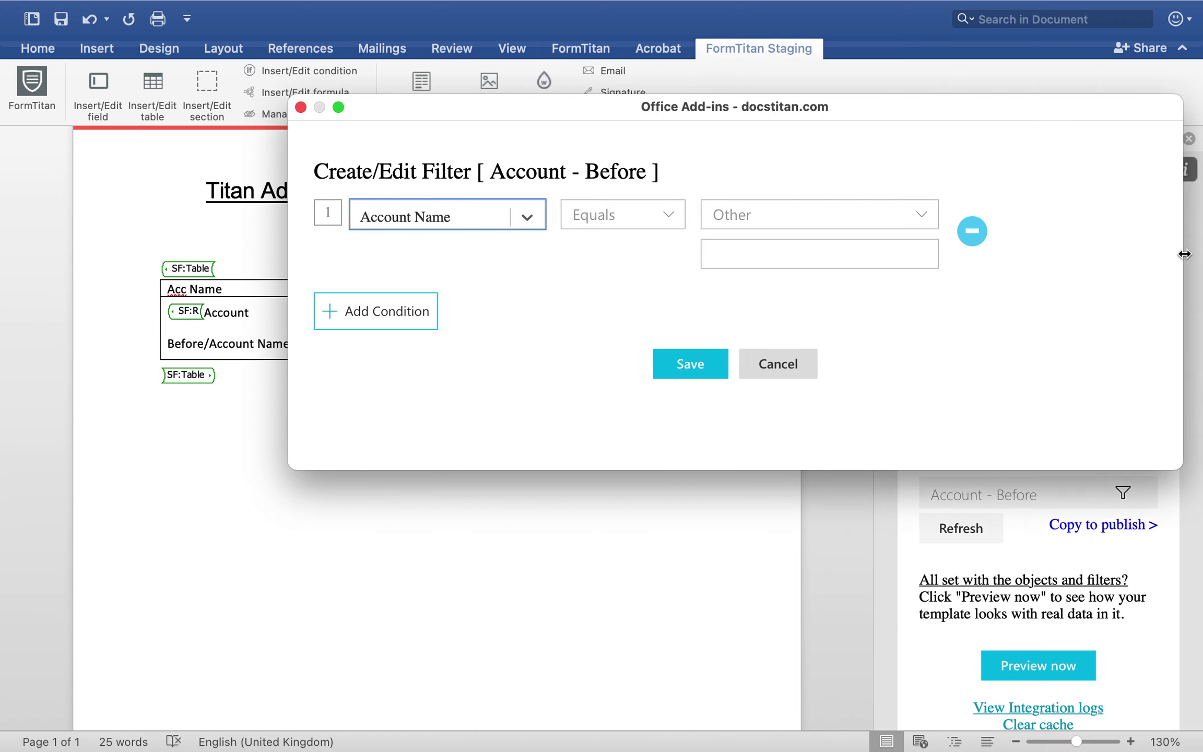
left_click_drag(1078, 111, 855, 125)
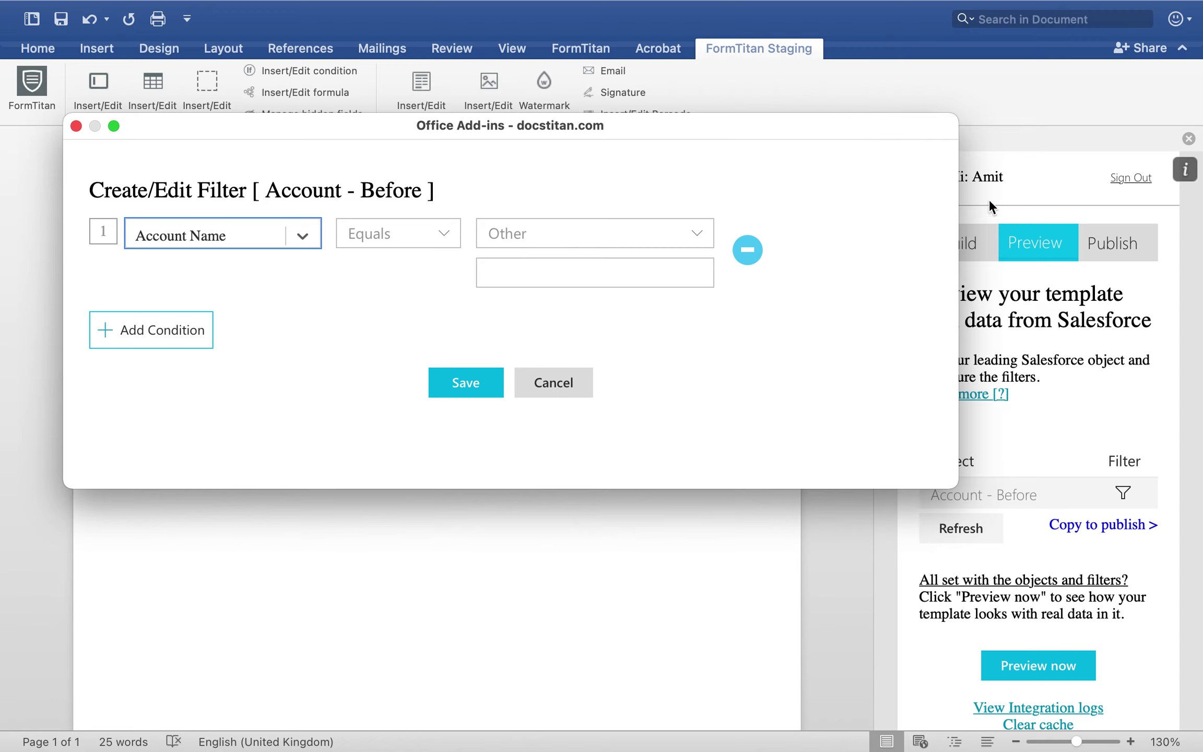
left_click_drag(959, 201, 1117, 204)
Set the filter to Account Name contains 'Hospital', save the conditions, and render the preview
left_click(415, 235)
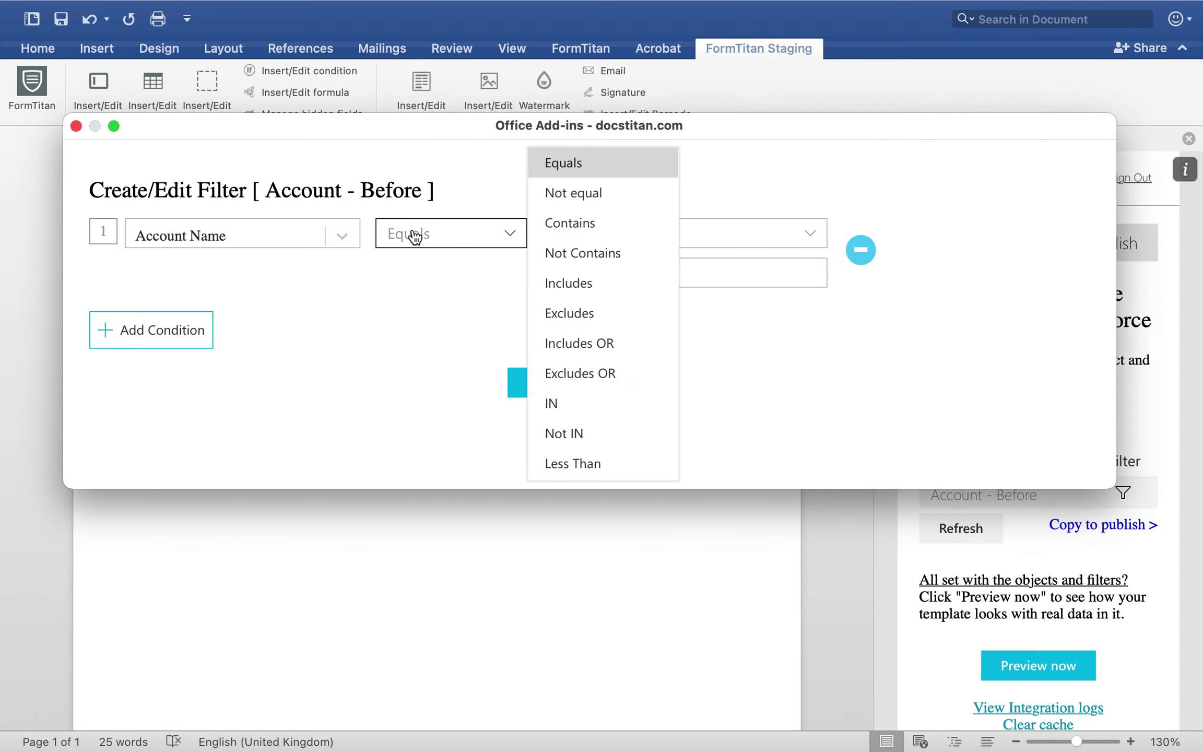
left_click(616, 223)
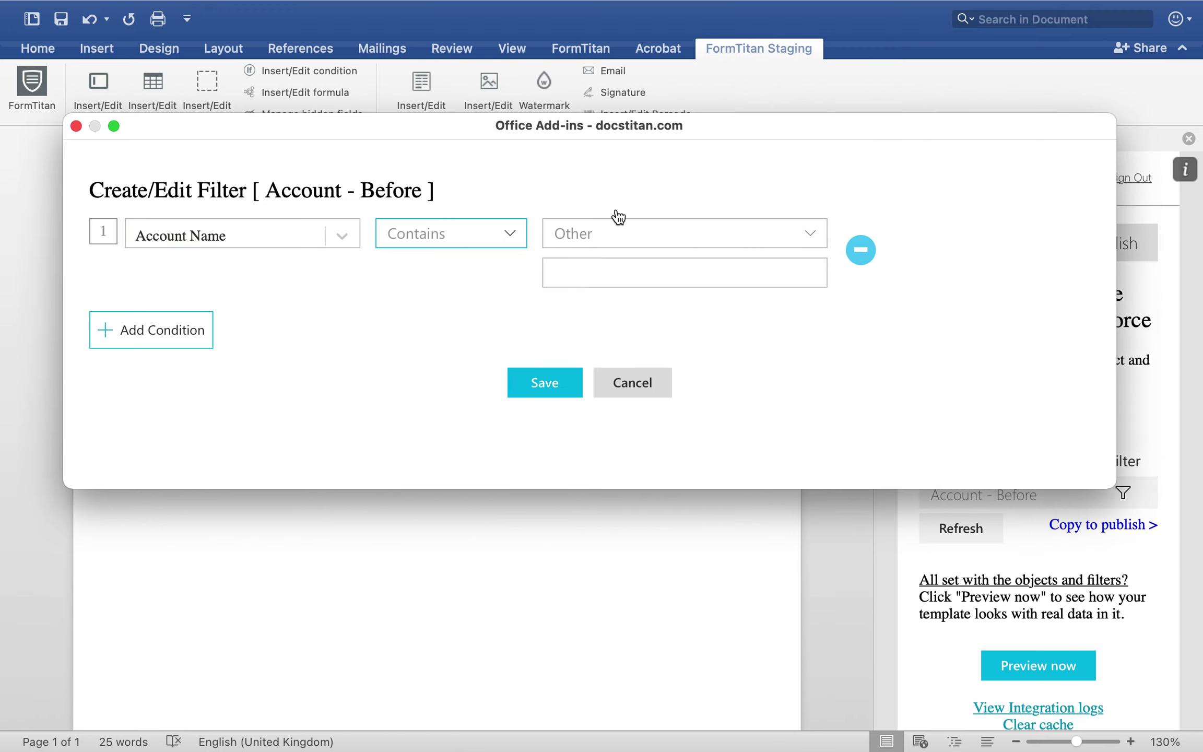
left_click(654, 260)
type("Hospit")
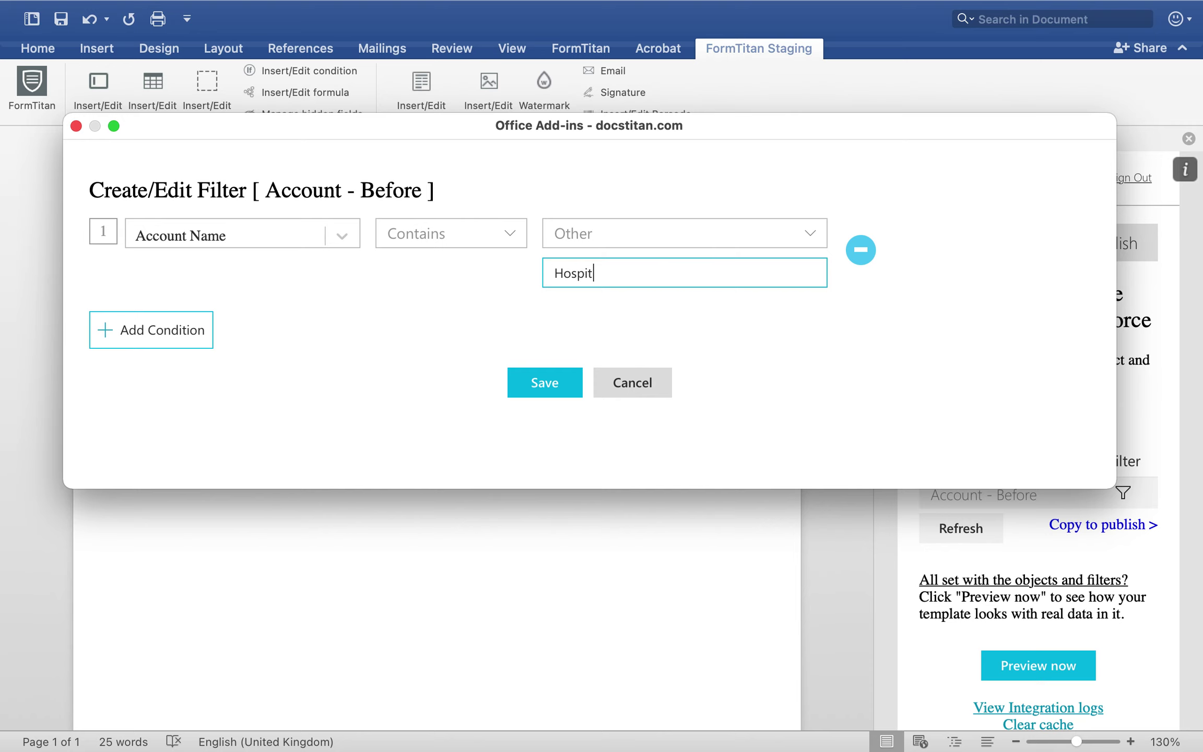
type("al")
left_click(544, 382)
scroll(553, 397, "down", 2)
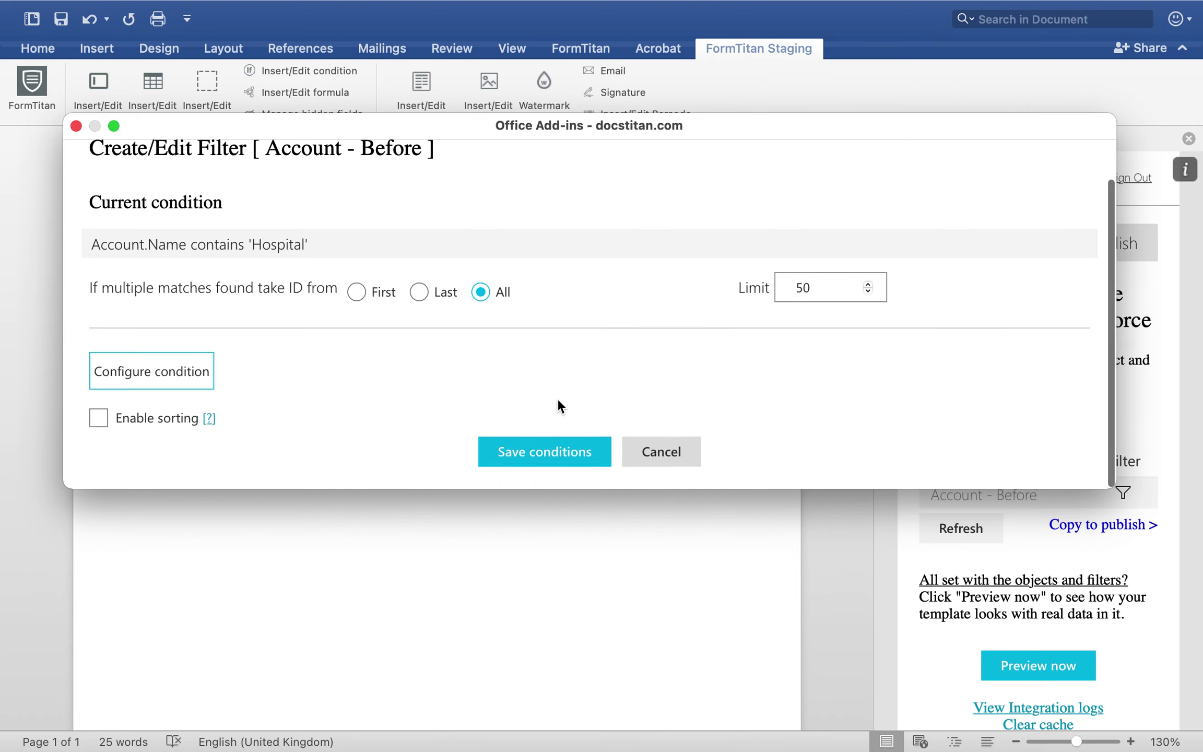
left_click(556, 454)
left_click(1027, 653)
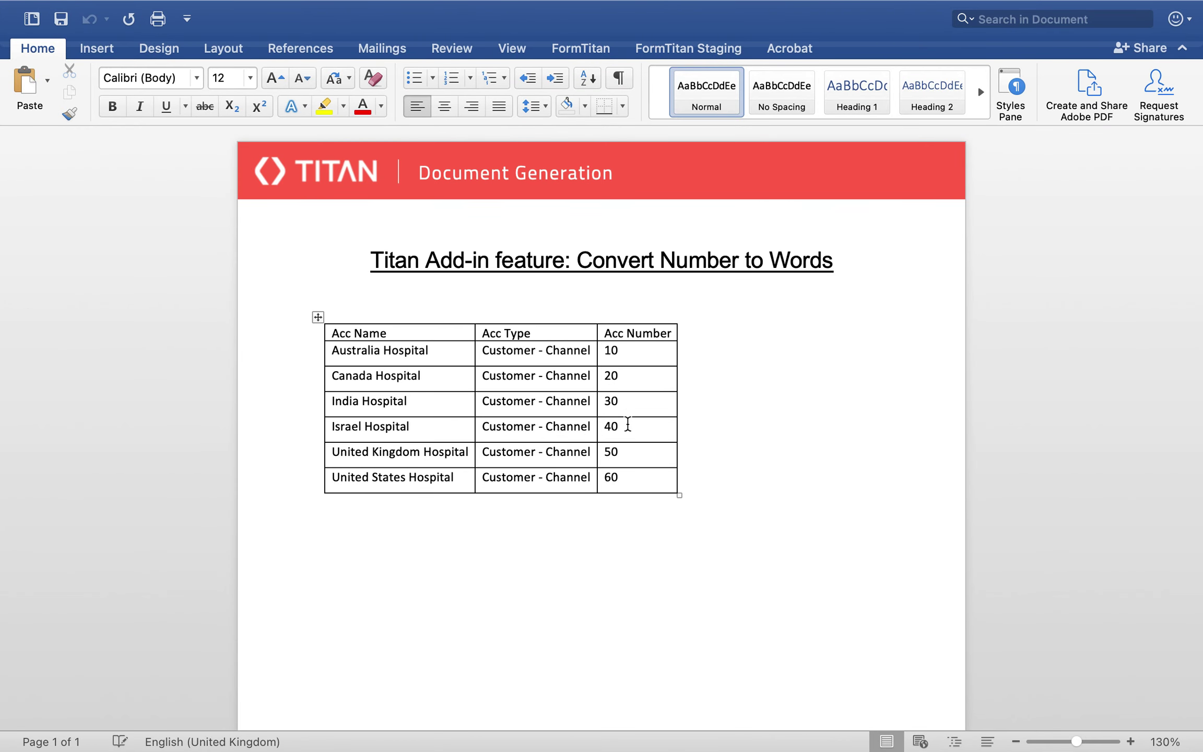
Select the Acc Number values 10 to 60 in the rendered preview
left_click_drag(628, 478, 629, 330)
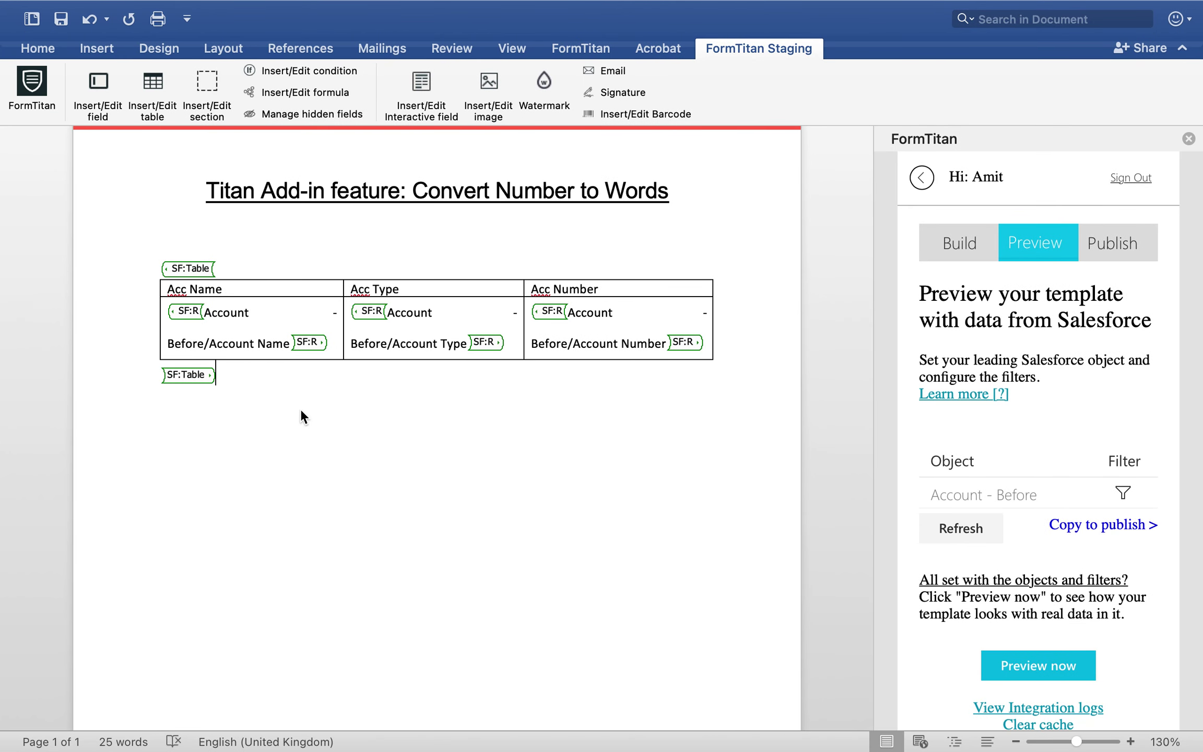
Below the first table, start a second FormTitan table on the Account object with the comment 'After'
left_click(302, 404)
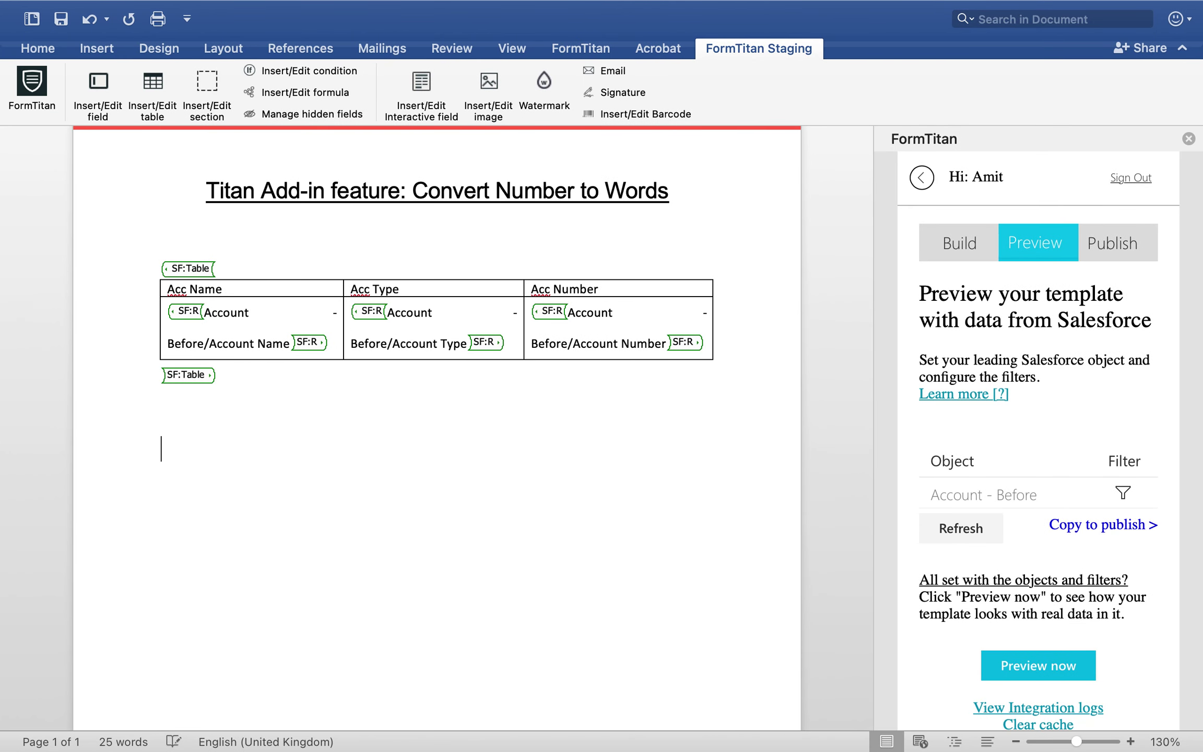
left_click(152, 92)
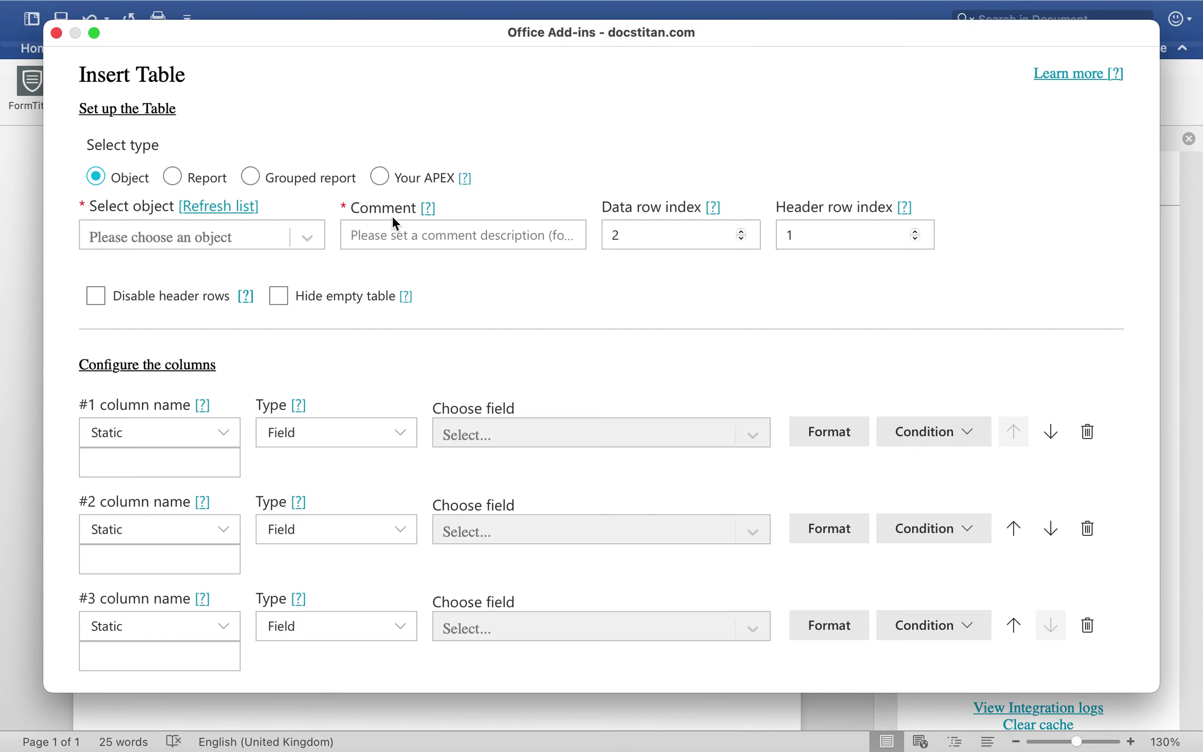
left_click(305, 239)
type("acc")
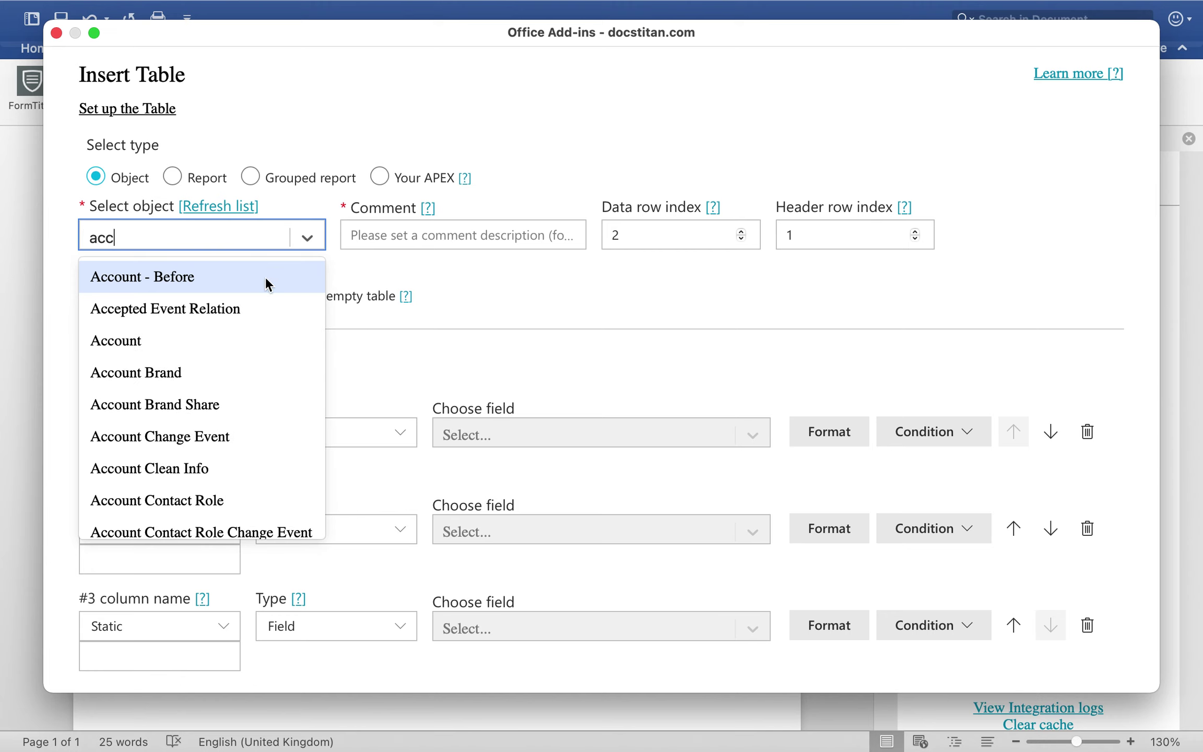
left_click(266, 278)
left_click(282, 235)
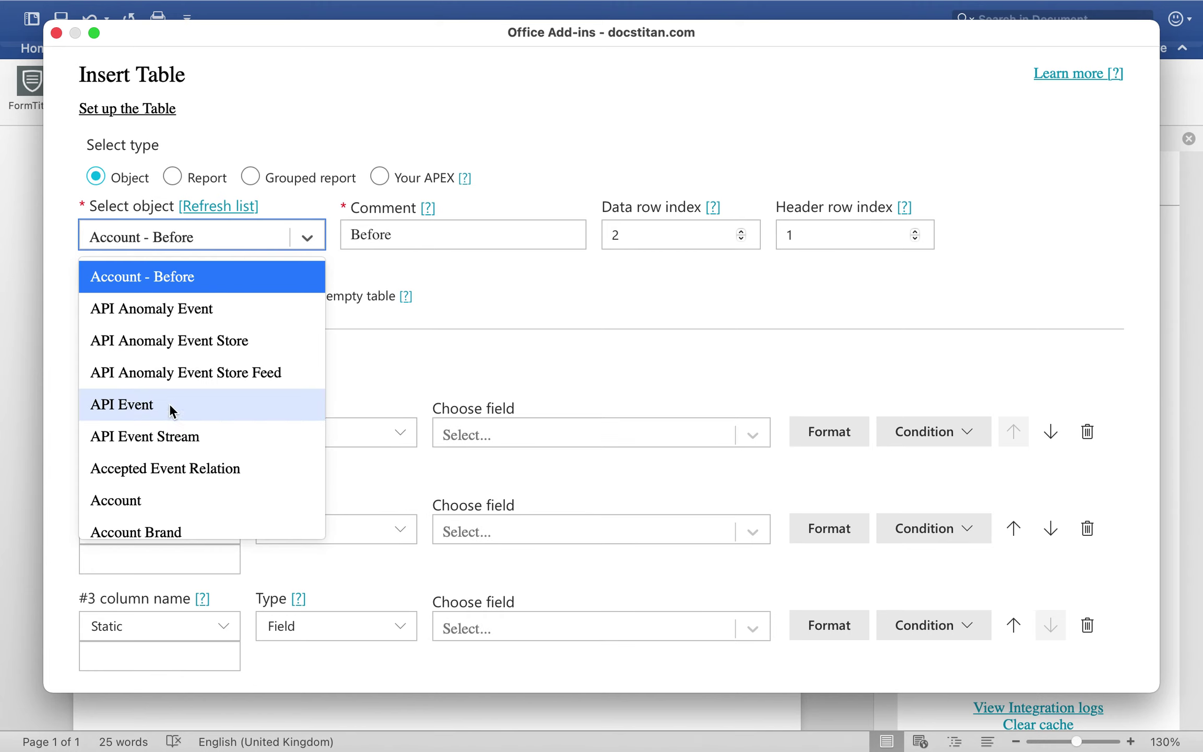
left_click(146, 496)
key("Tab")
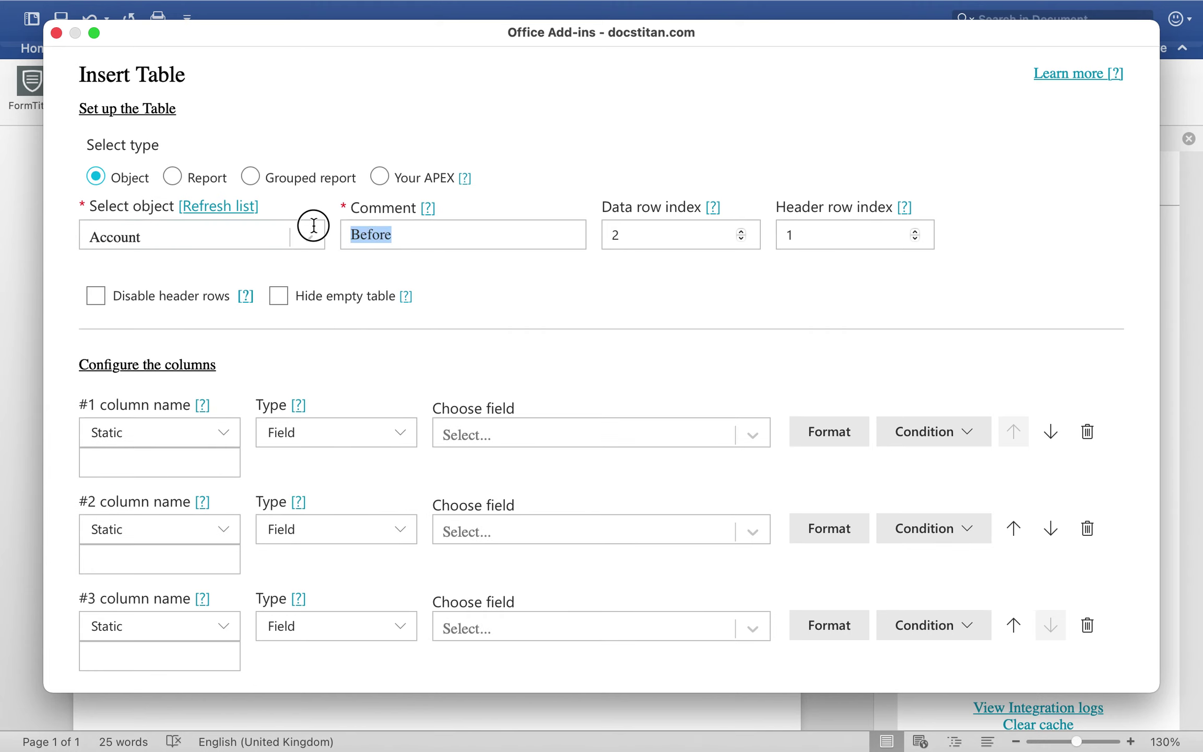
type("After")
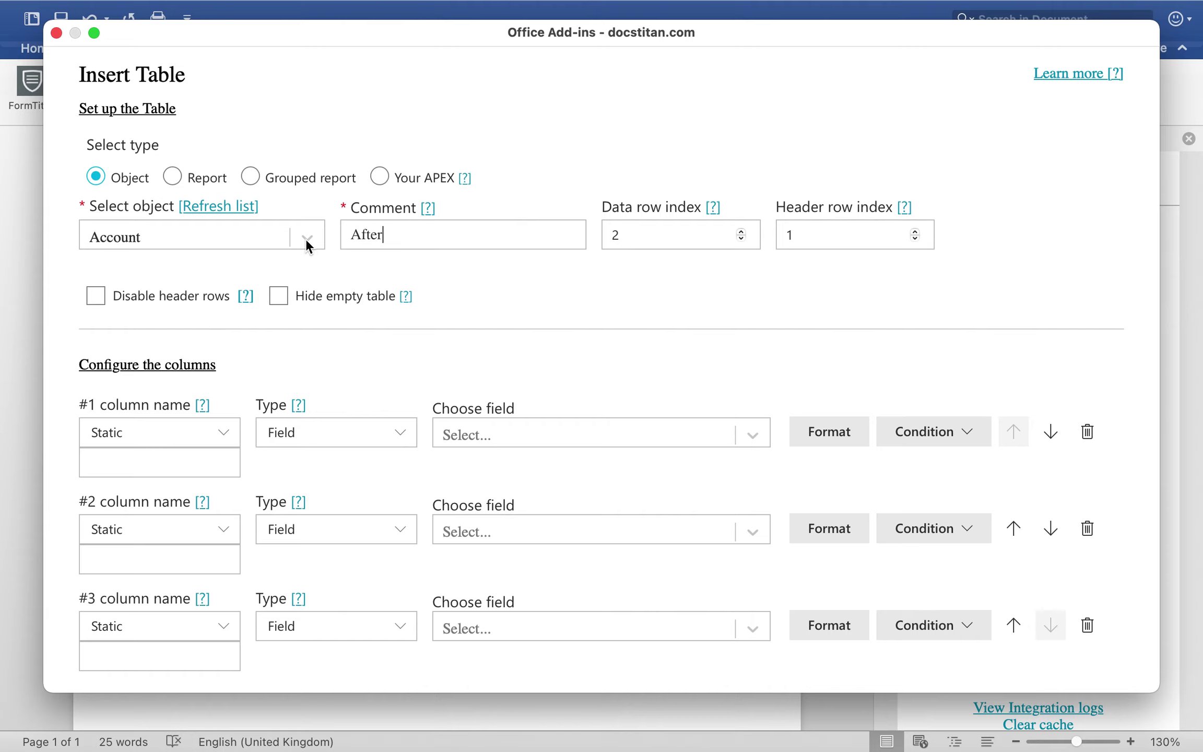
Name the columns Account Name, Account Type and Account Number
left_click(188, 469)
type("Account Name")
left_click(156, 561)
type("Acc")
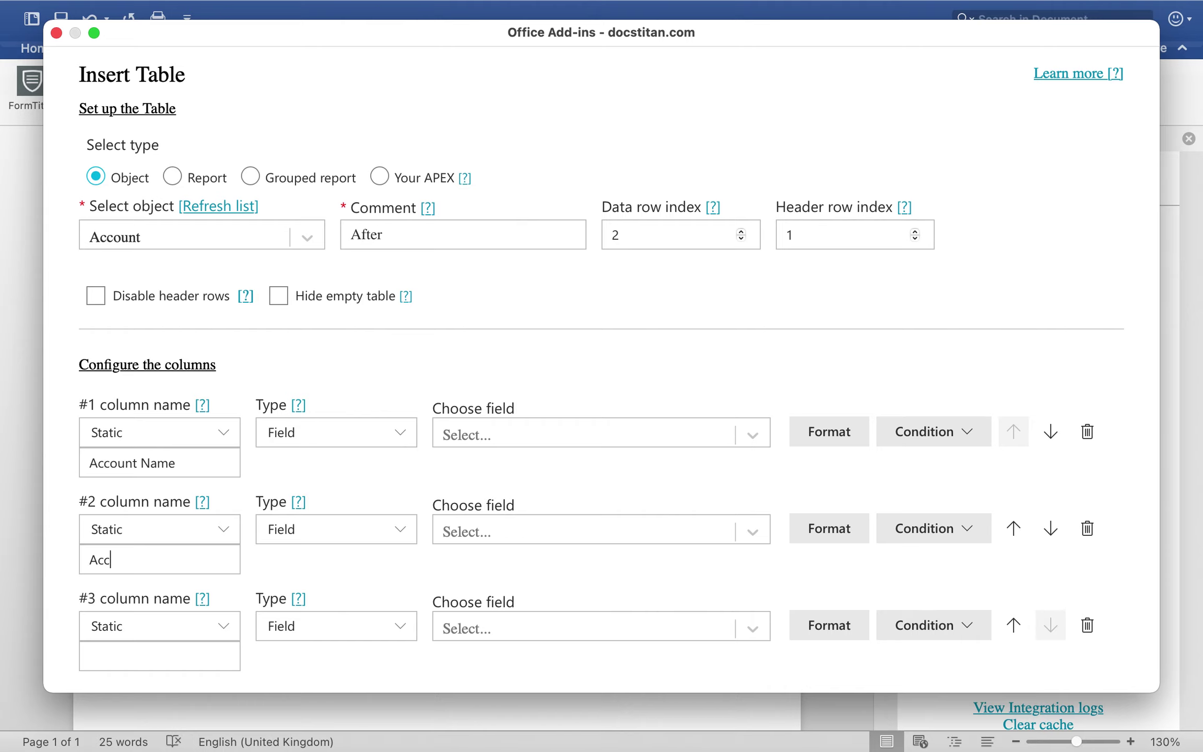
type("ount")
type("A")
type("ccount Number")
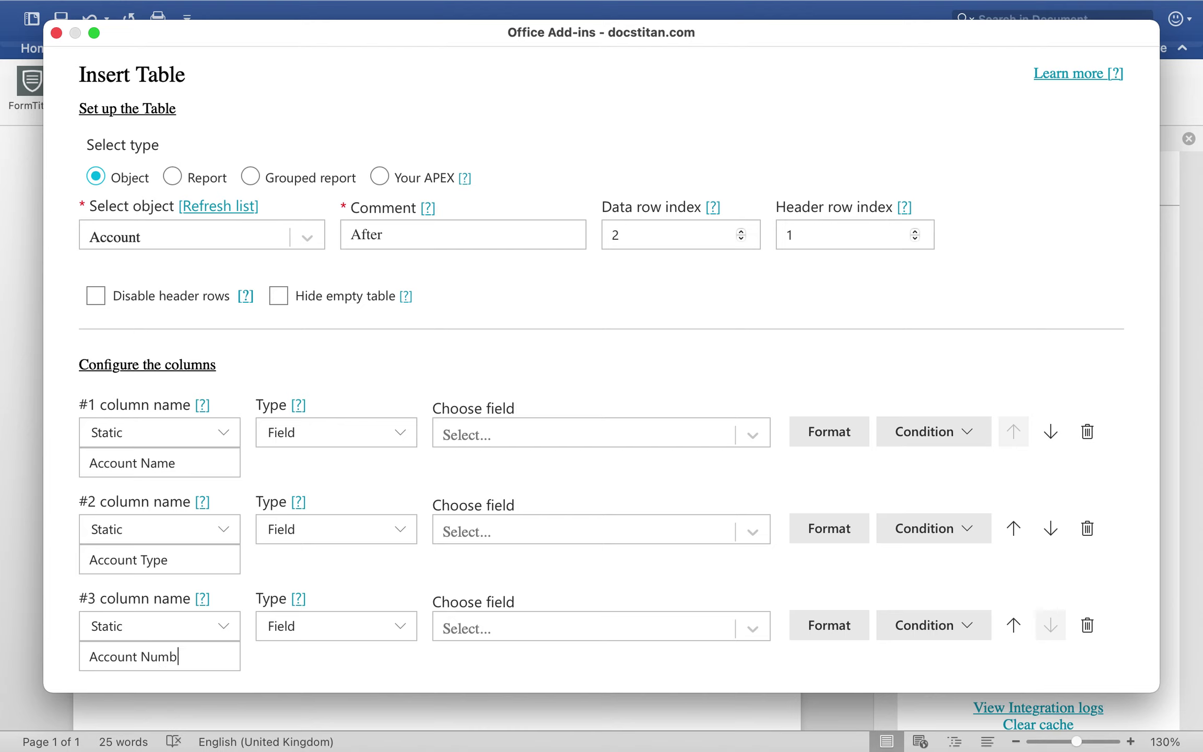
Map the columns to the Account Name, Account Type and Account Number fields
left_click(528, 424)
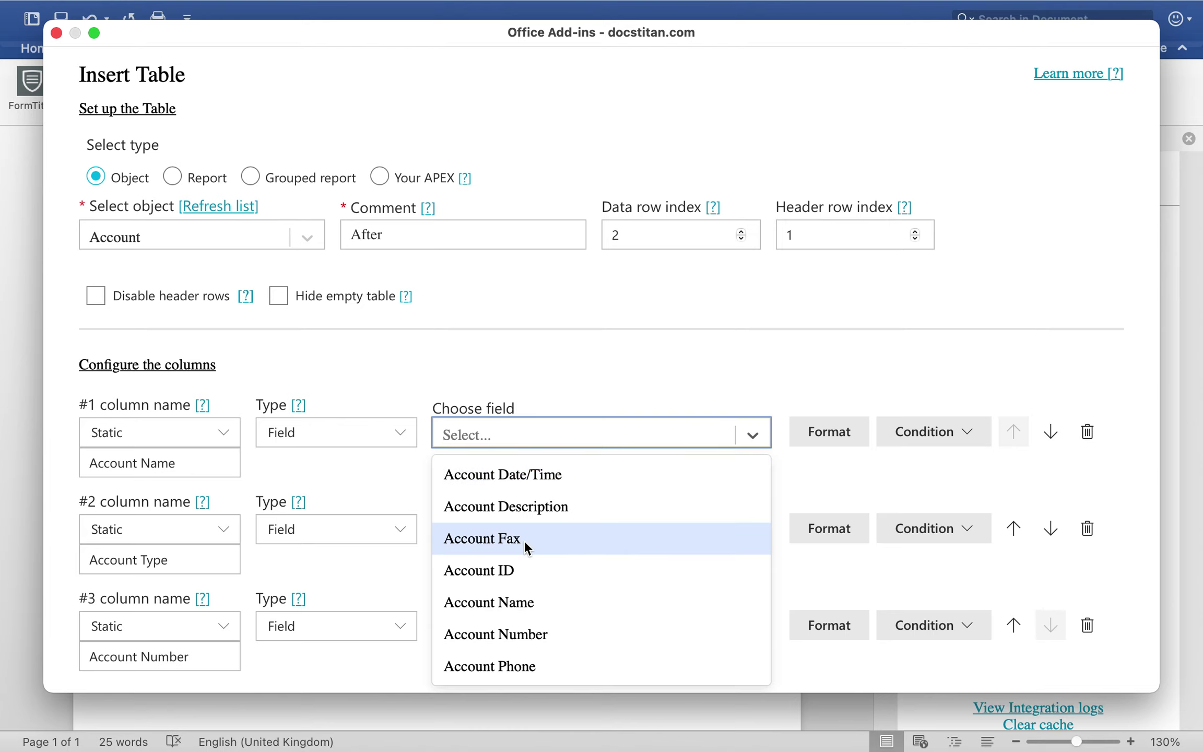
left_click(512, 603)
left_click(546, 518)
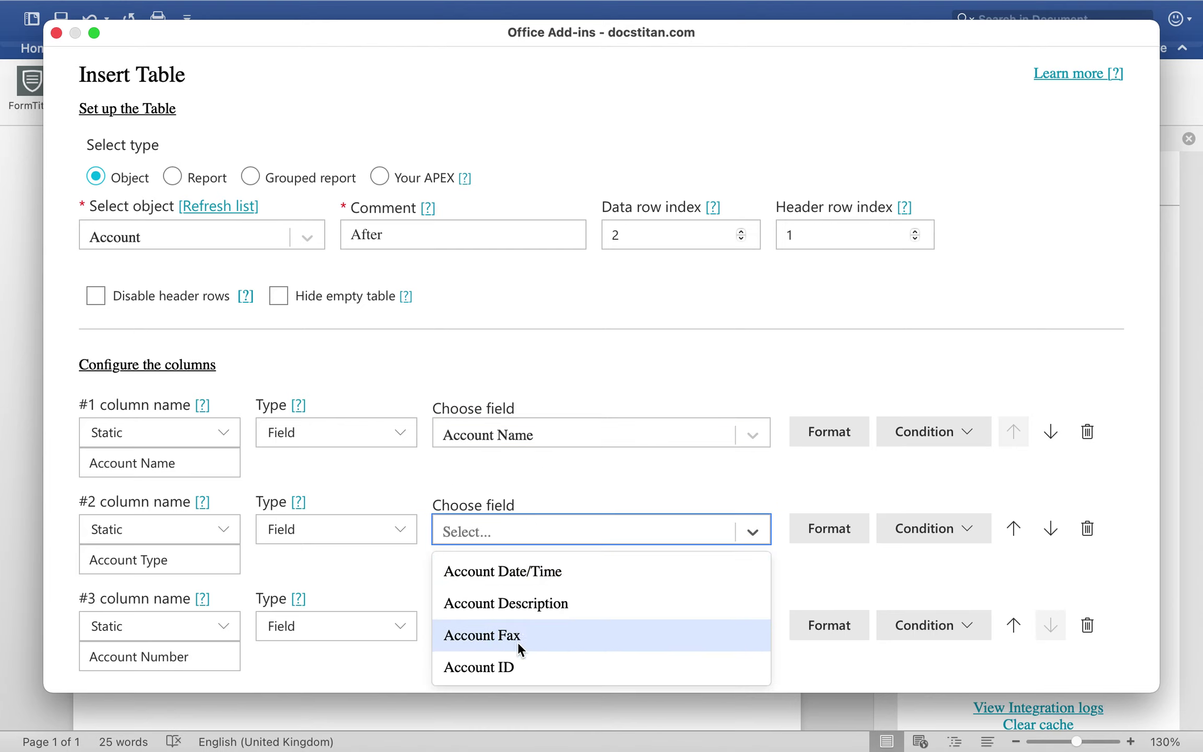
type("ty")
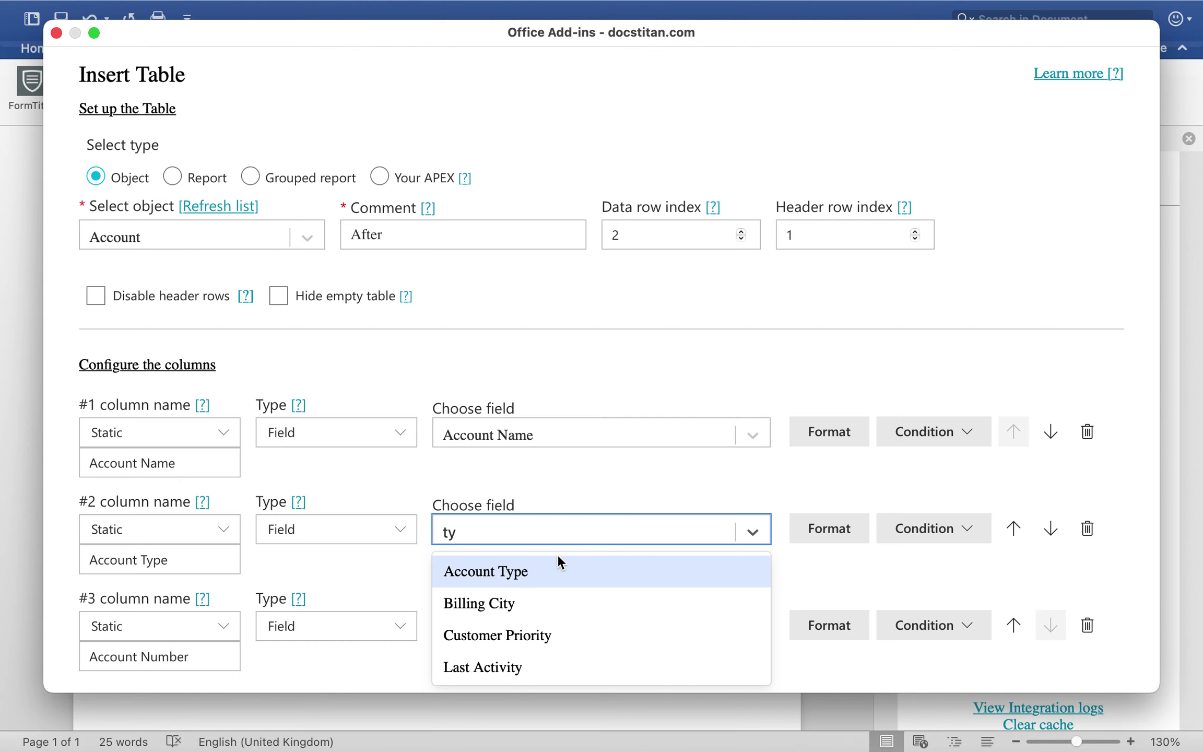
left_click(557, 557)
left_click(533, 632)
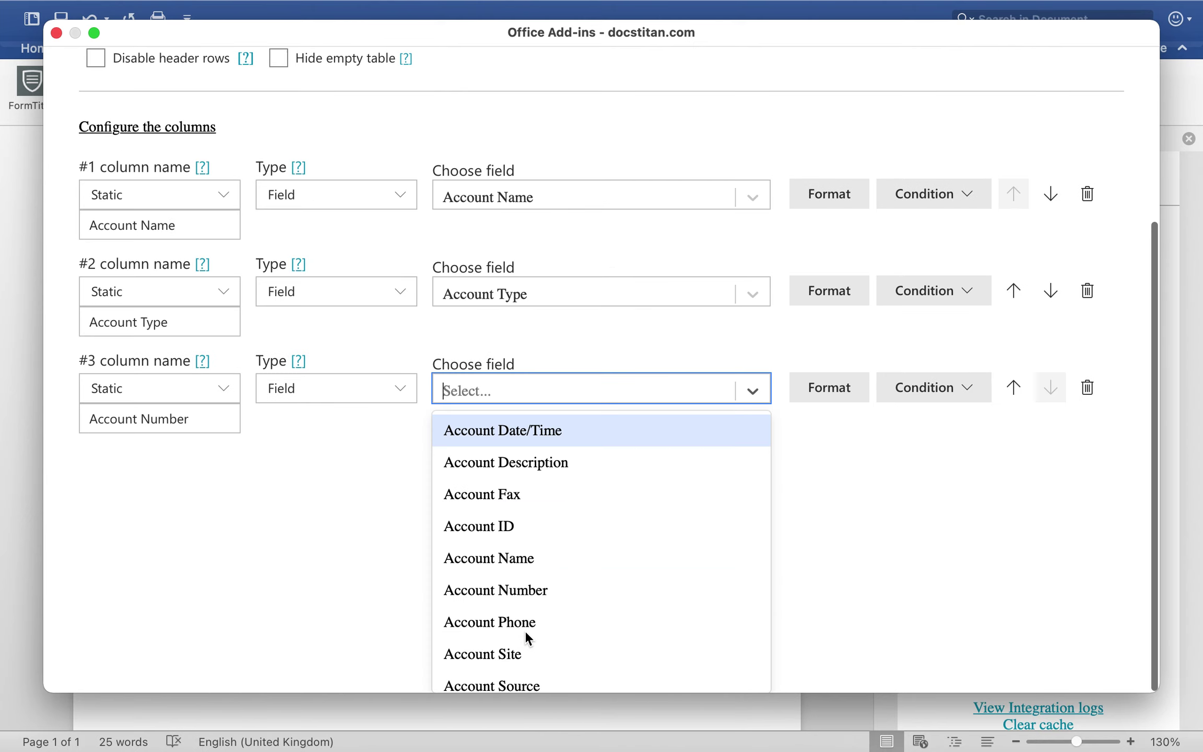
left_click(536, 589)
scroll(623, 540, "down", 3)
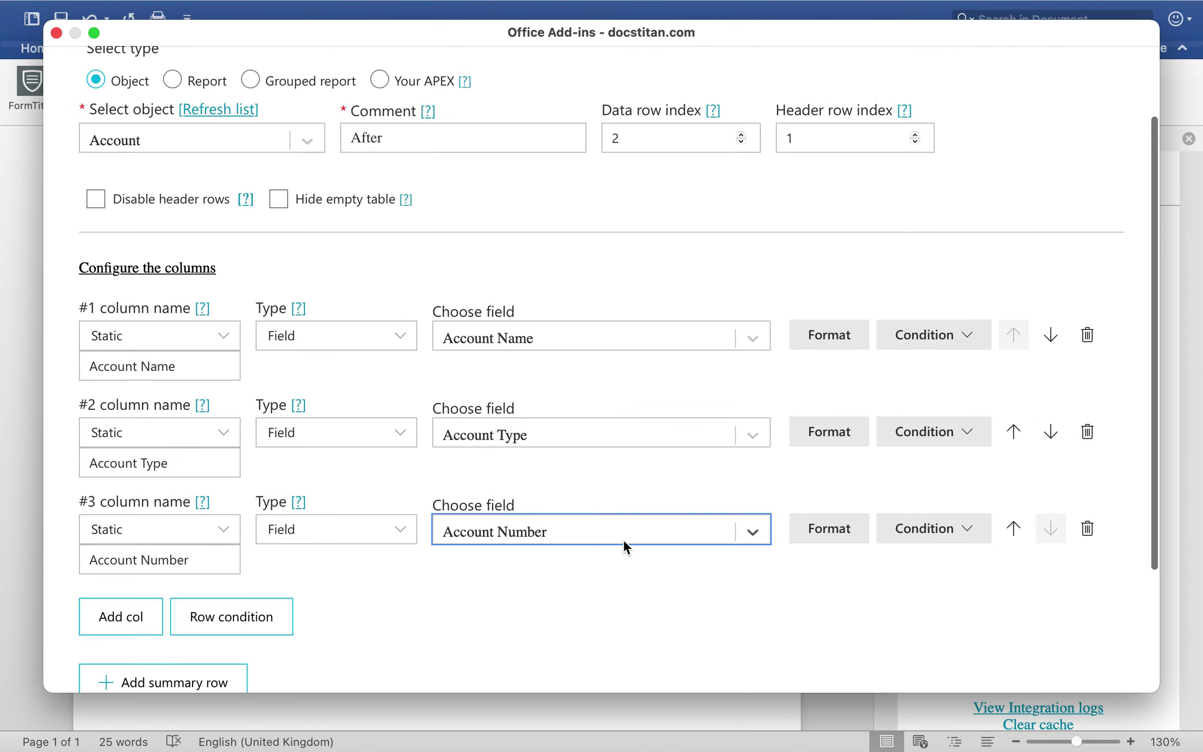
left_click(828, 528)
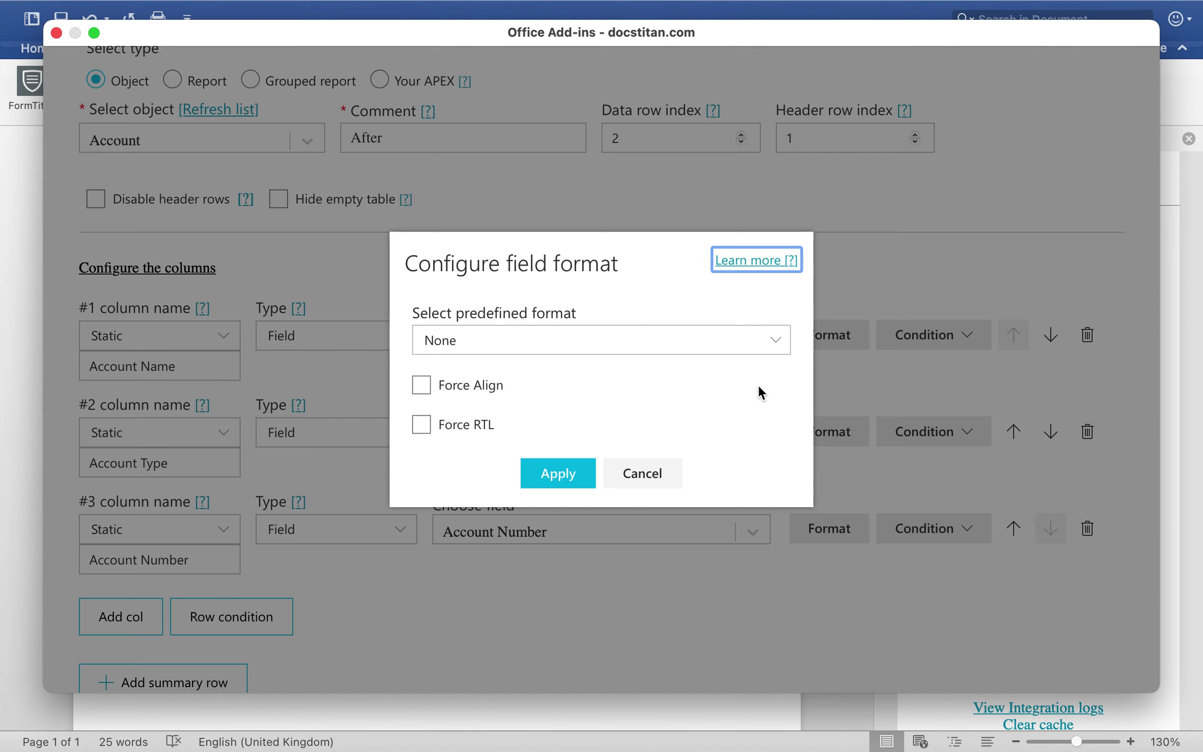
Apply the predefined Num To Word format to the Account Number column
left_click(726, 340)
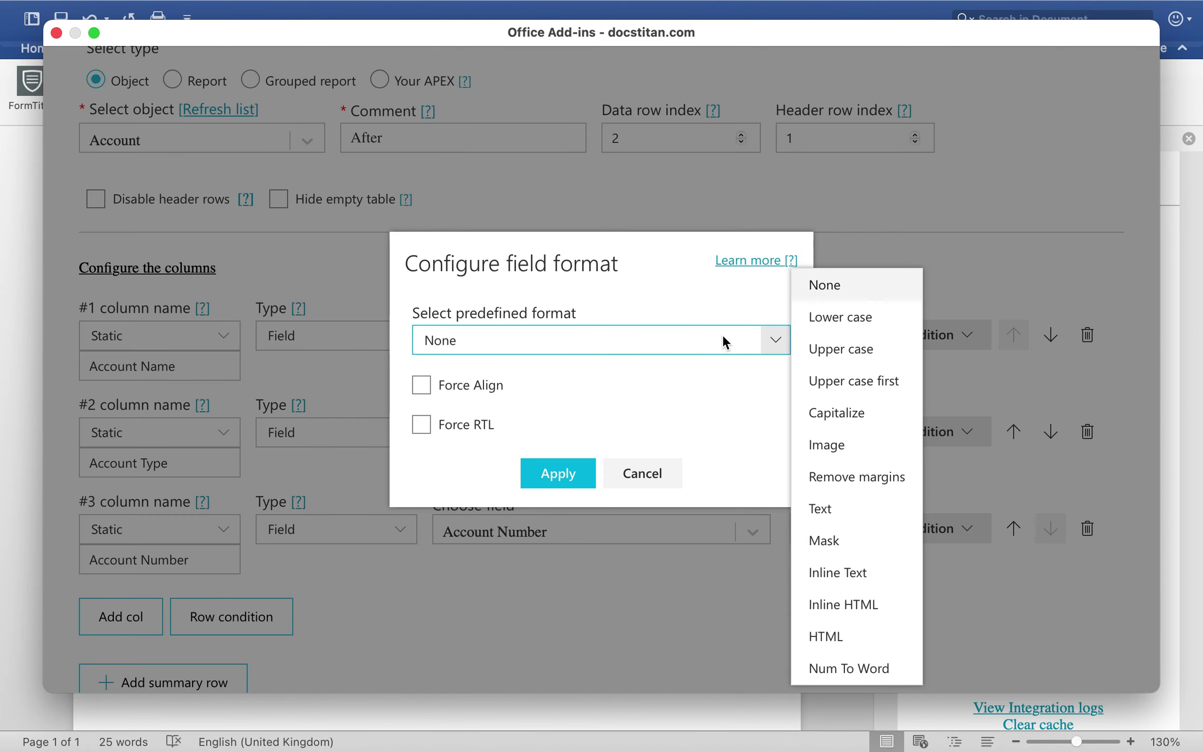
left_click(893, 671)
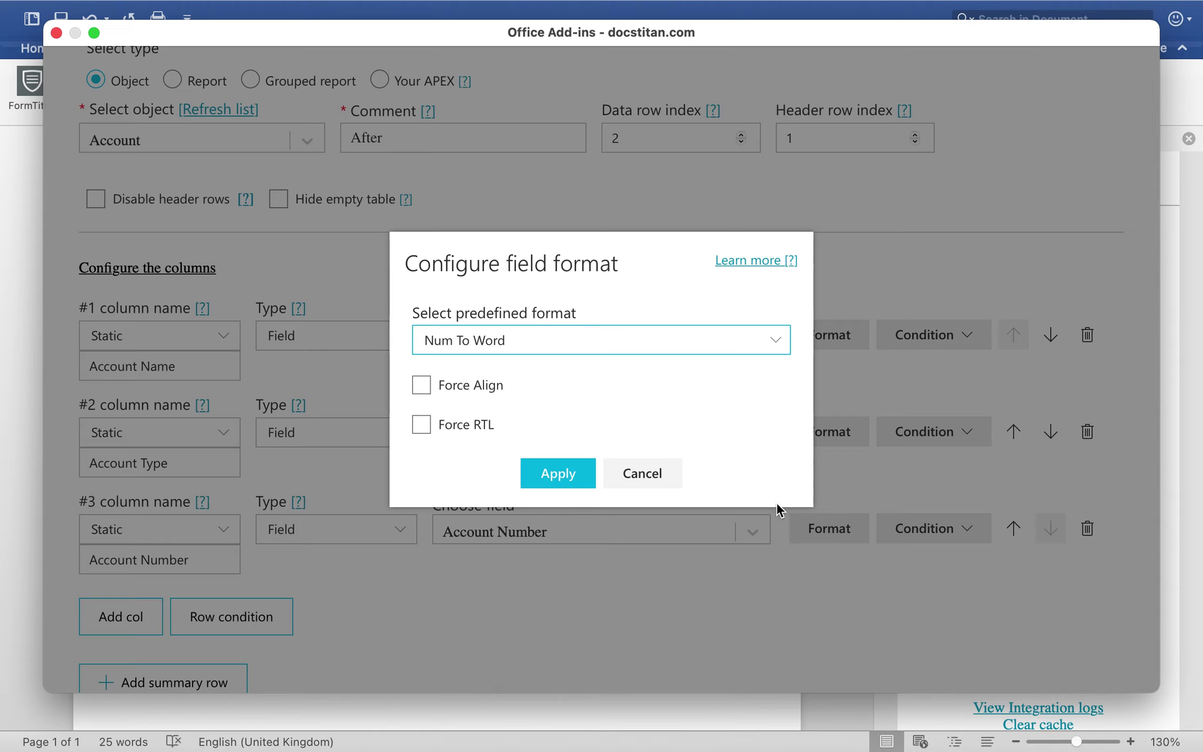
left_click(566, 483)
scroll(590, 511, "down", 2)
scroll(590, 510, "down", 2)
Insert the After table and start an Account Name filter on Account - After
left_click(570, 648)
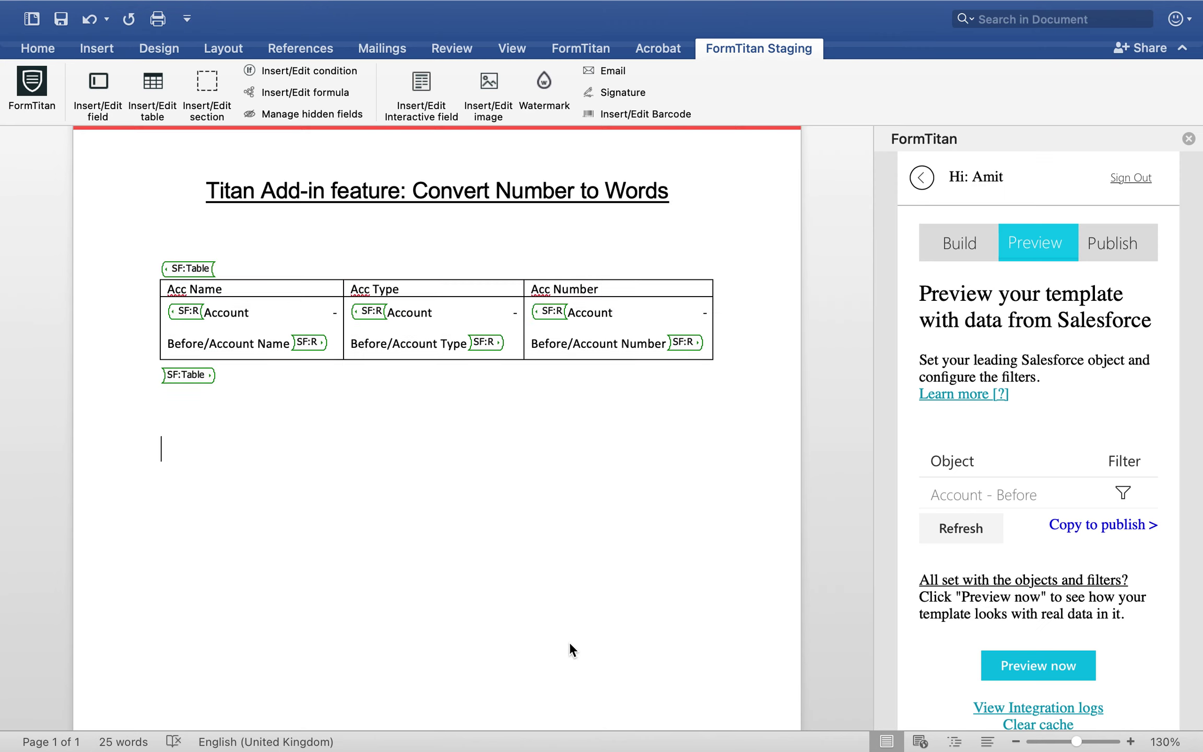
left_click(971, 523)
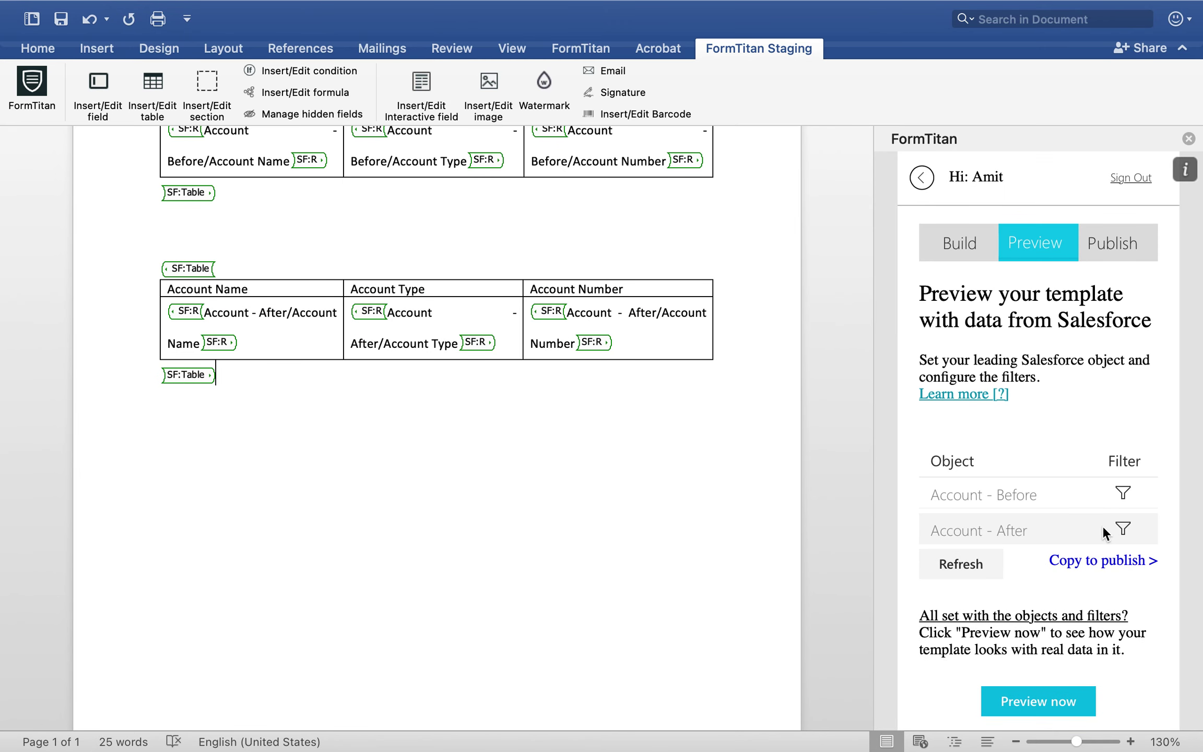
left_click(1123, 528)
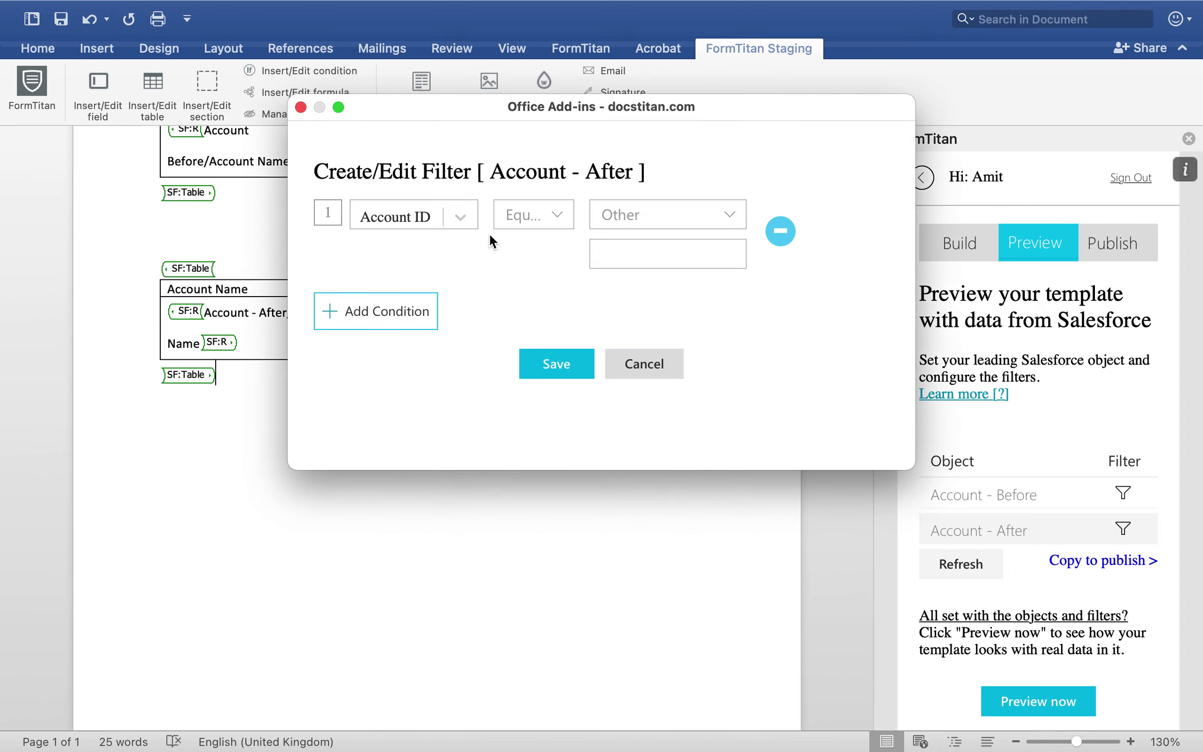
left_click(439, 212)
type("name")
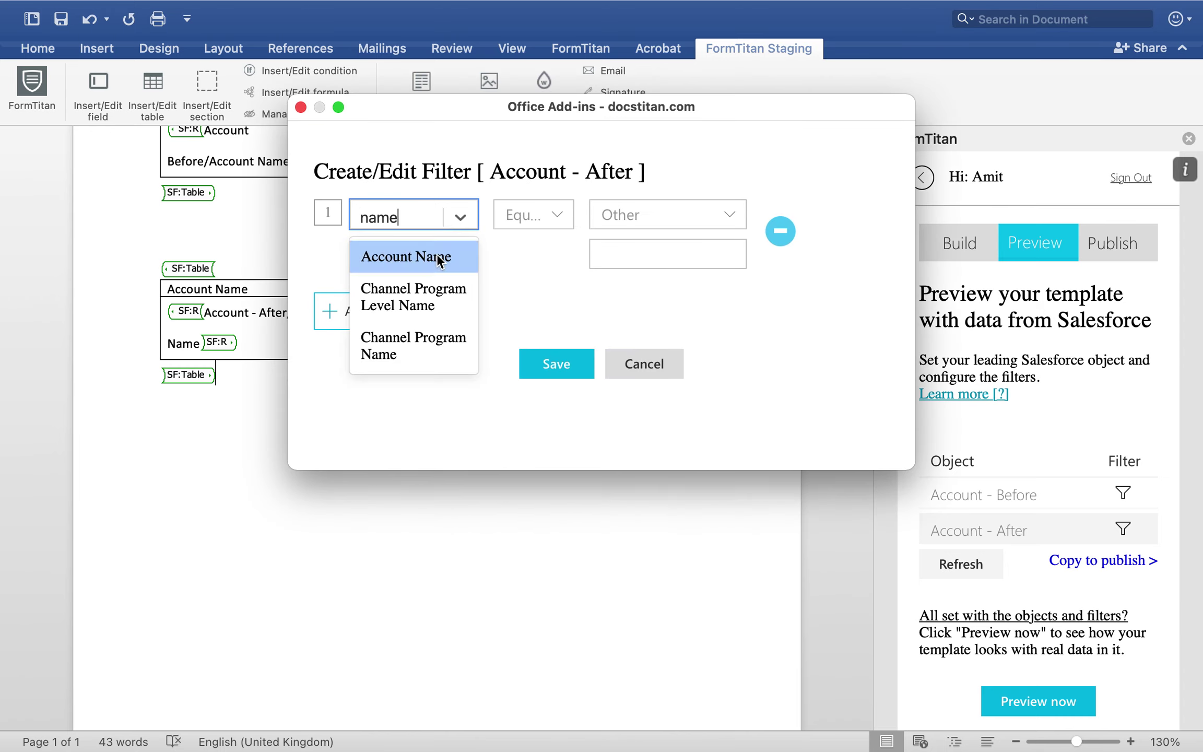
left_click(436, 254)
Set the filter to Account Name contains 'Hosp', save the conditions, and render the preview
left_click(560, 219)
left_click(636, 211)
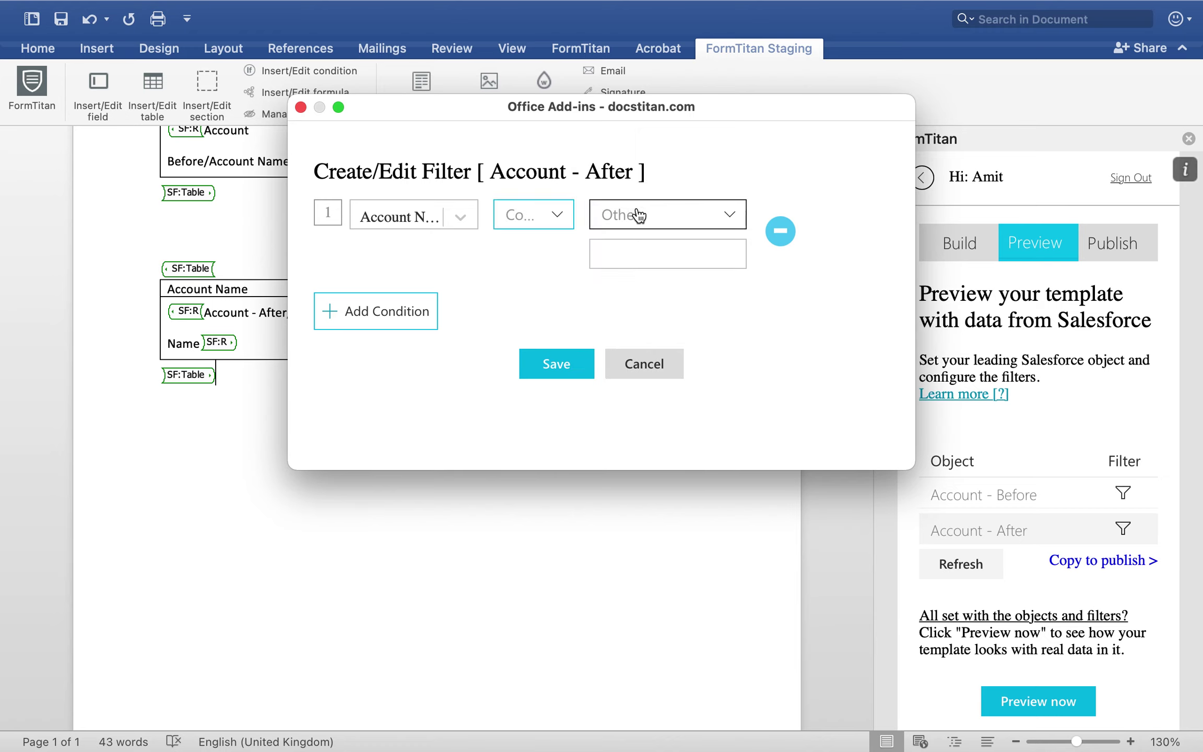
left_click(650, 252)
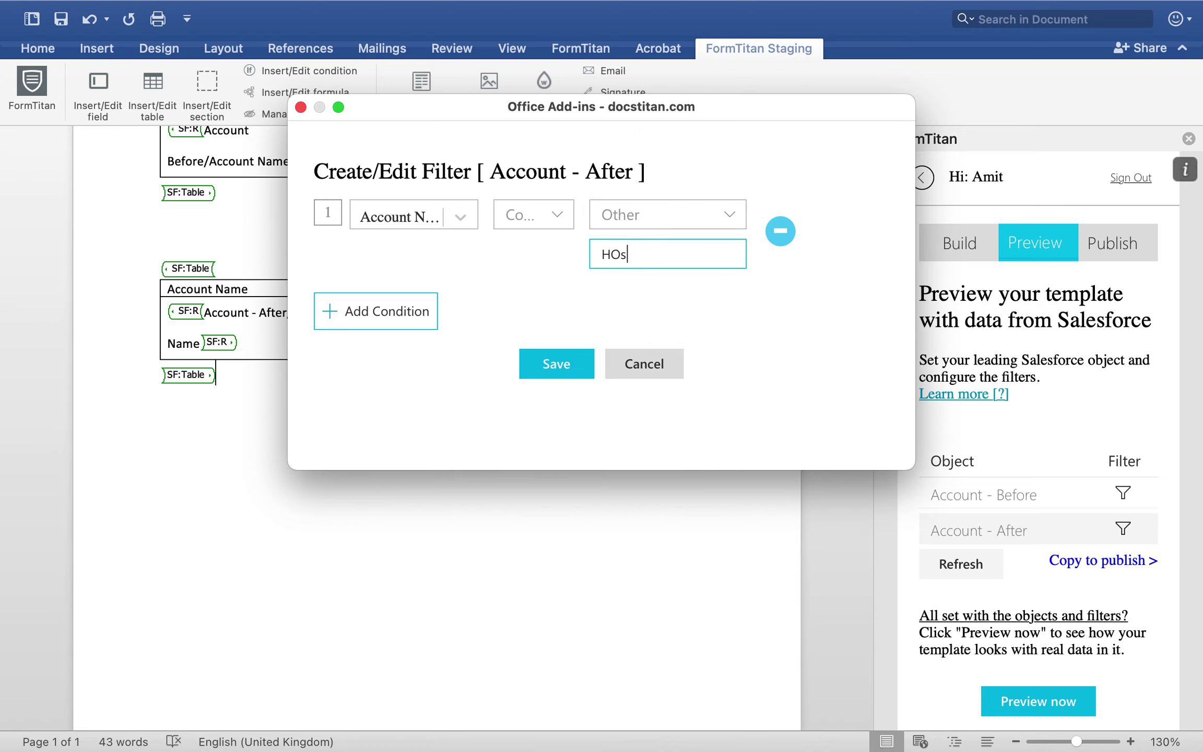
type("Hospital")
left_click(556, 364)
scroll(611, 425, "down", 3)
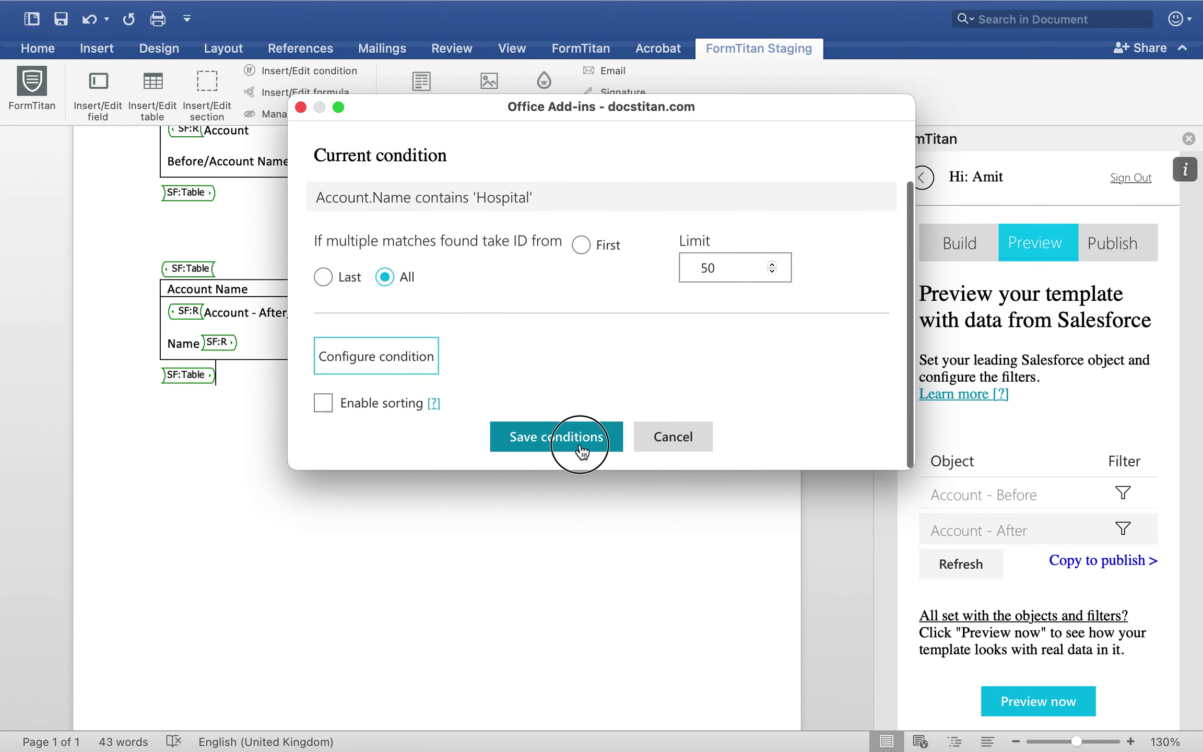
left_click(582, 441)
left_click(1039, 701)
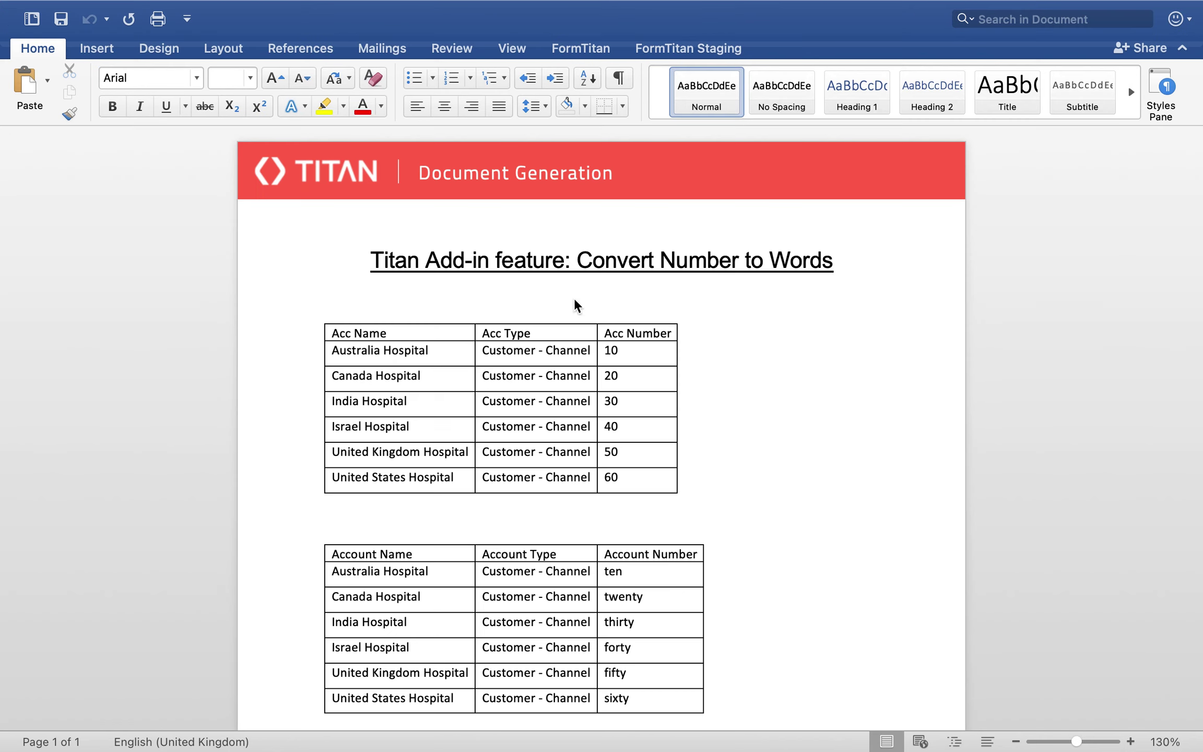
Select the 10 in the first table and the words ten, twenty and thirty in the second
double_click(611, 334)
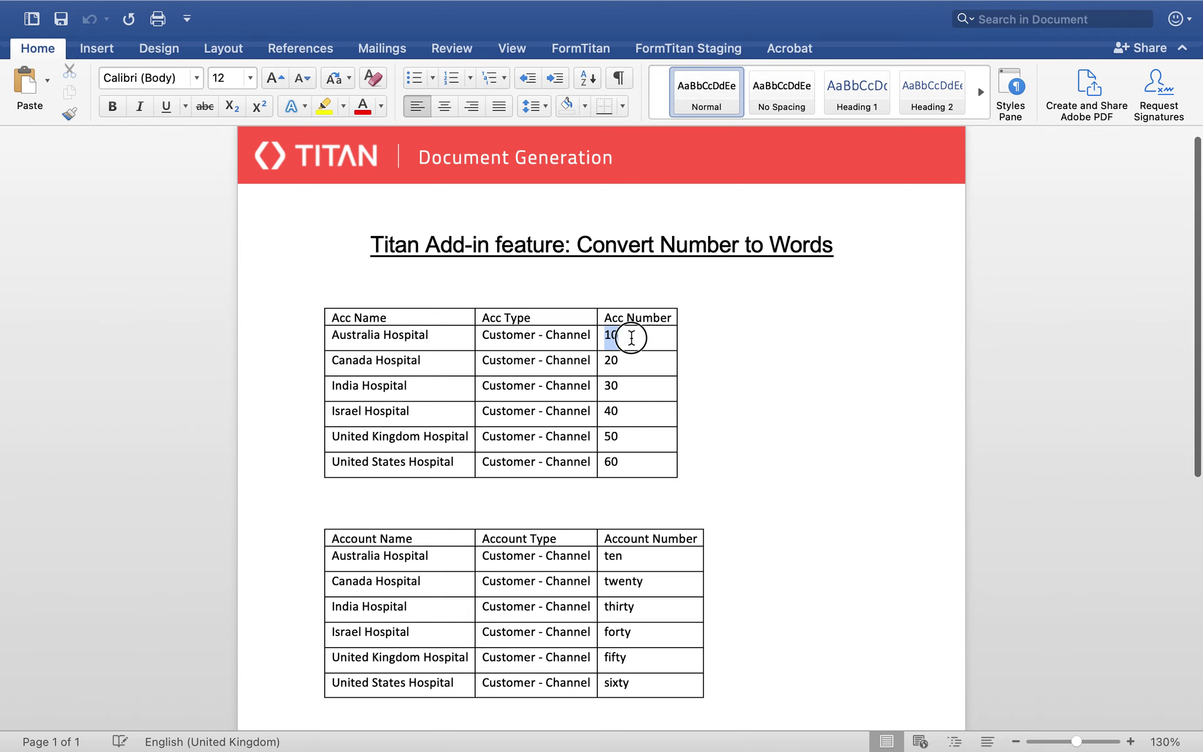
scroll(653, 491, "down", 1)
left_click(645, 541)
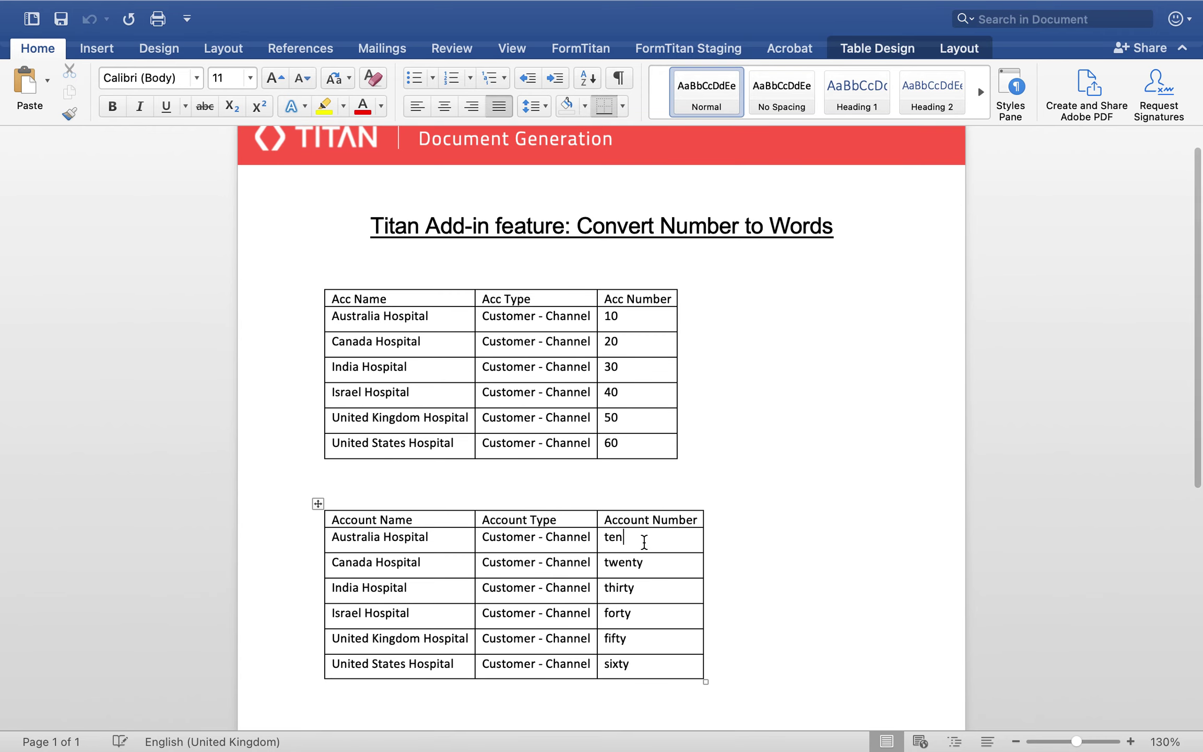
double_click(615, 538)
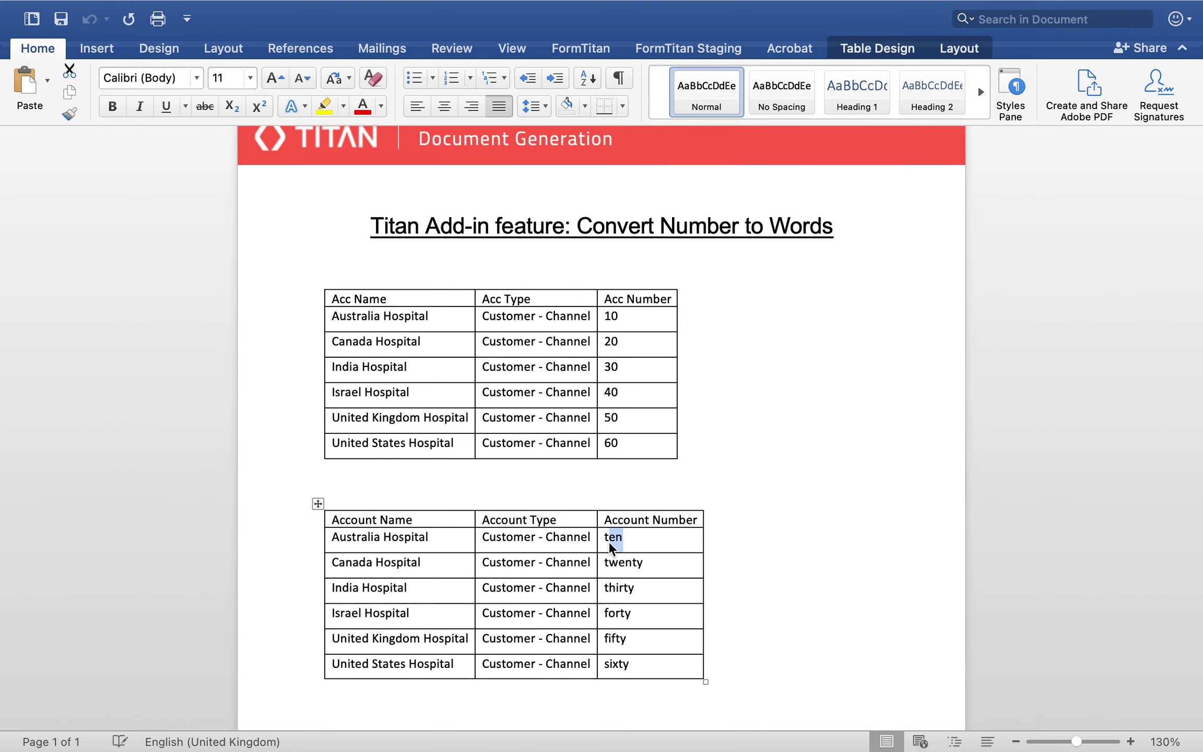
double_click(651, 565)
double_click(623, 600)
Highlight the Acc Number values 10–60 and the Account Number words ten–sixty to compare them
left_click(634, 662)
left_click_drag(636, 324, 634, 448)
left_click_drag(634, 538, 638, 670)
left_click(731, 470)
scroll(731, 469, "up", 2)
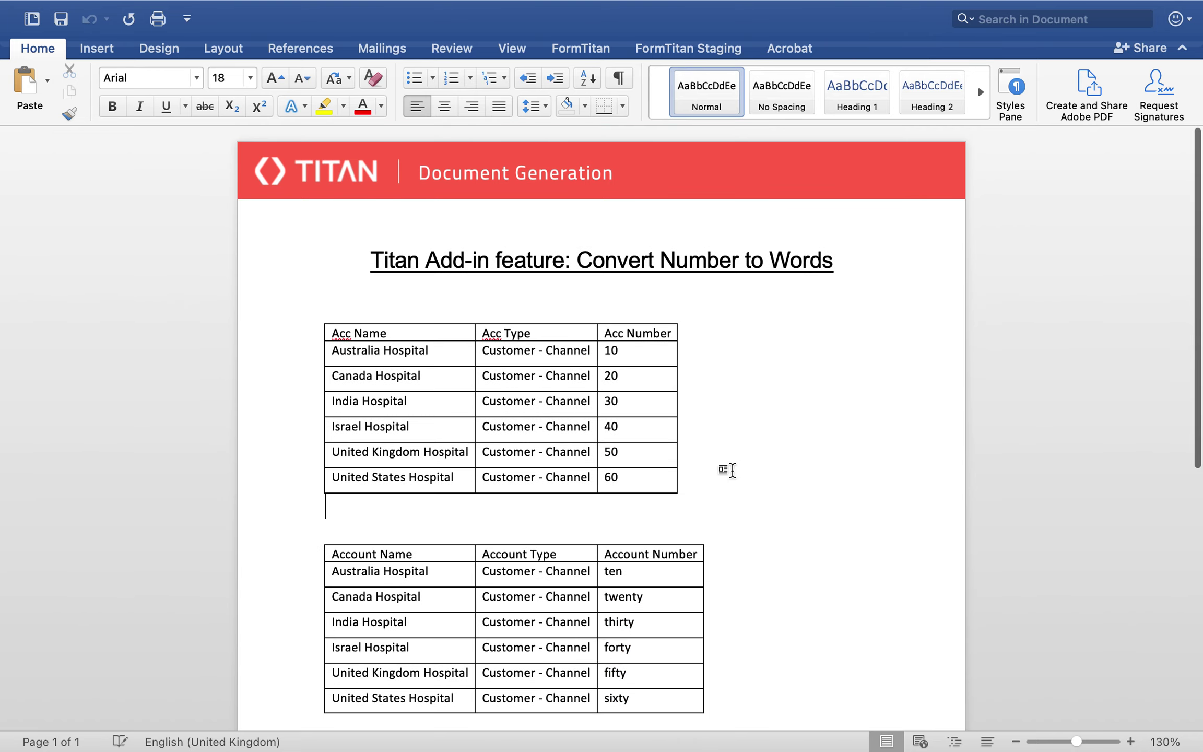
mouse_move(32, 5)
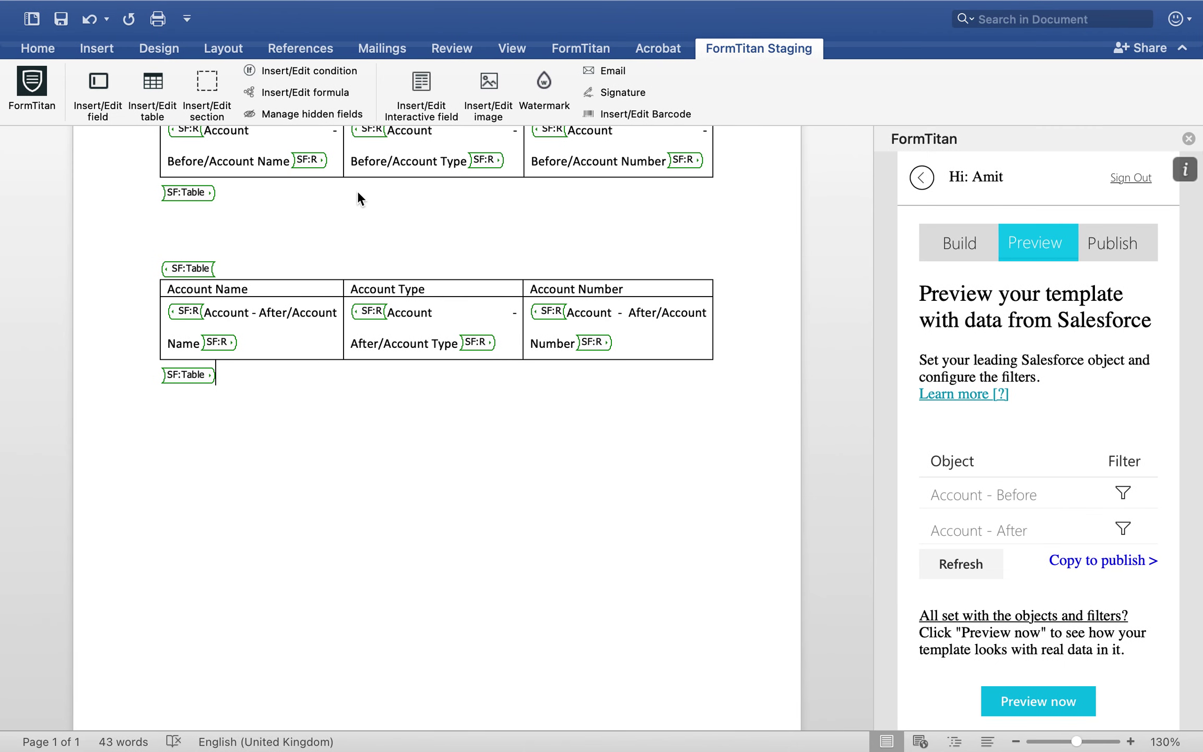
Reopen the After table's settings and show the Account Number column's format list with Num To Word
left_click(197, 270)
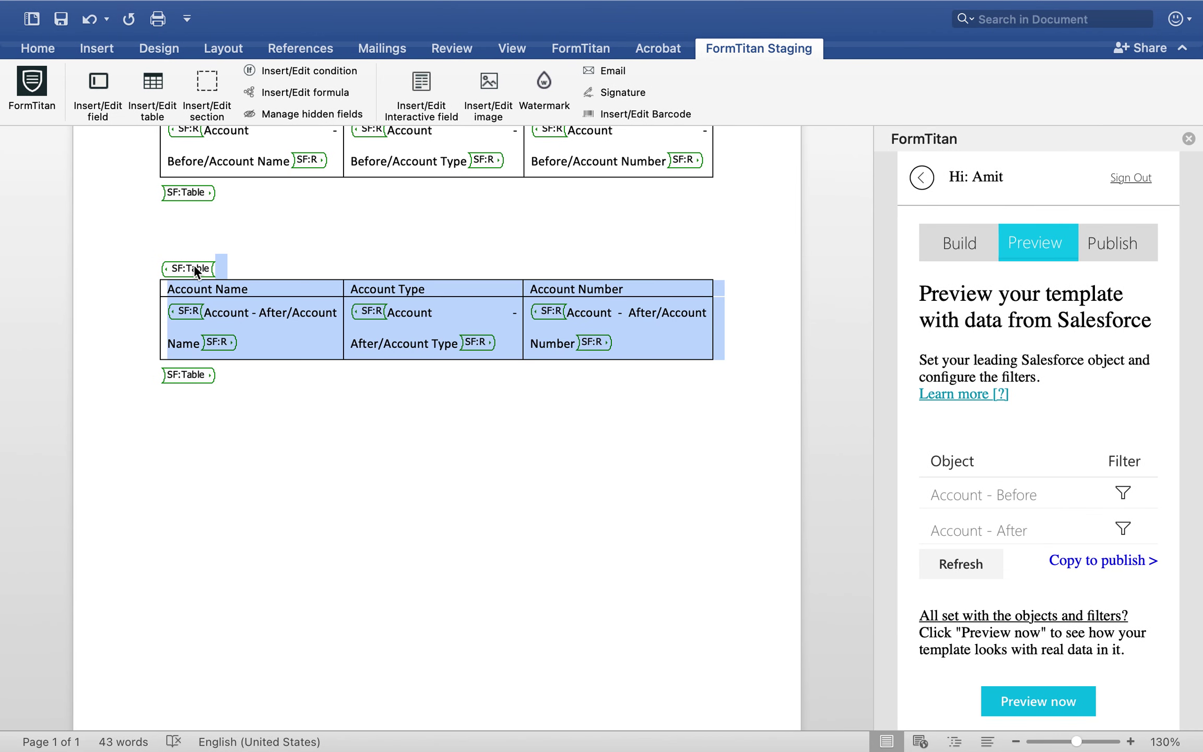
left_click(146, 88)
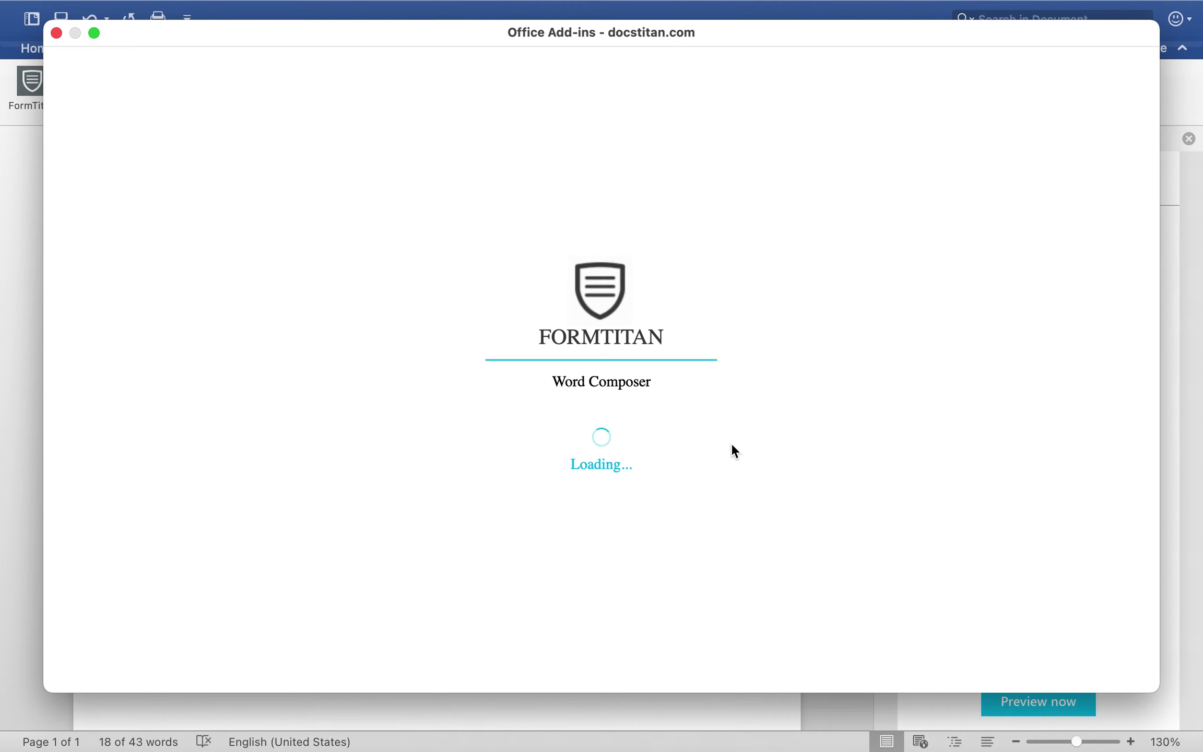
scroll(731, 449, "down", 5)
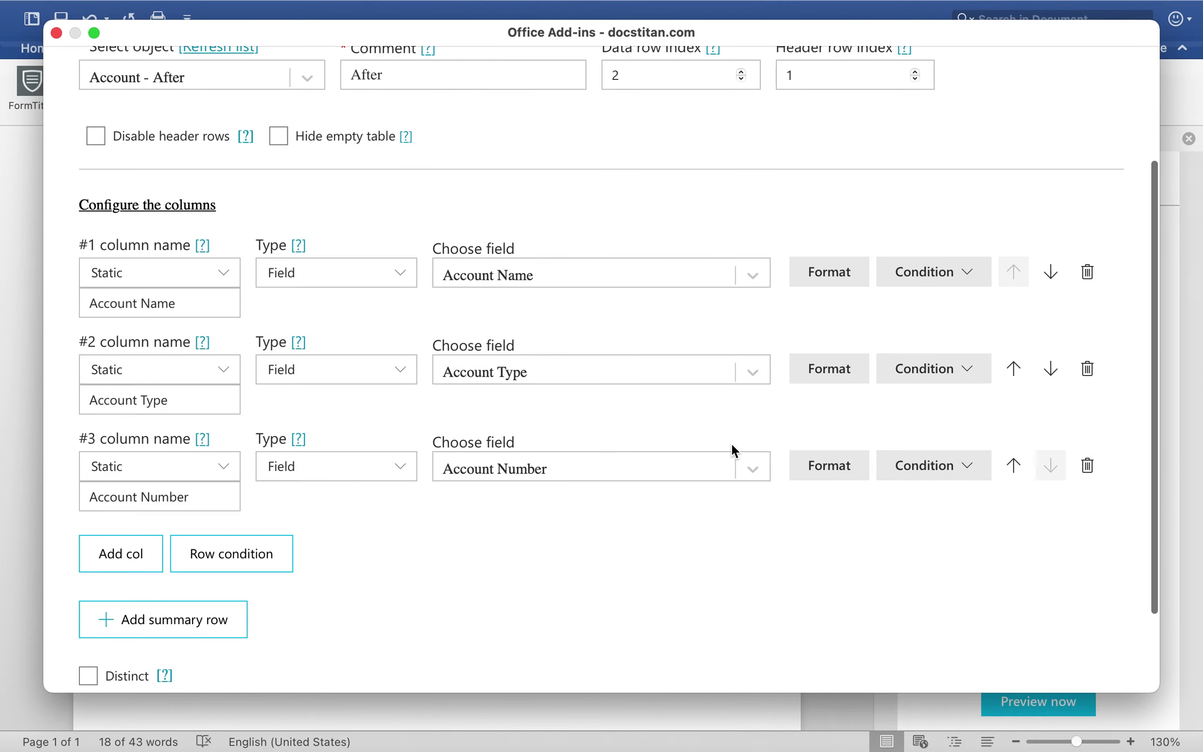
left_click(840, 470)
left_click(689, 334)
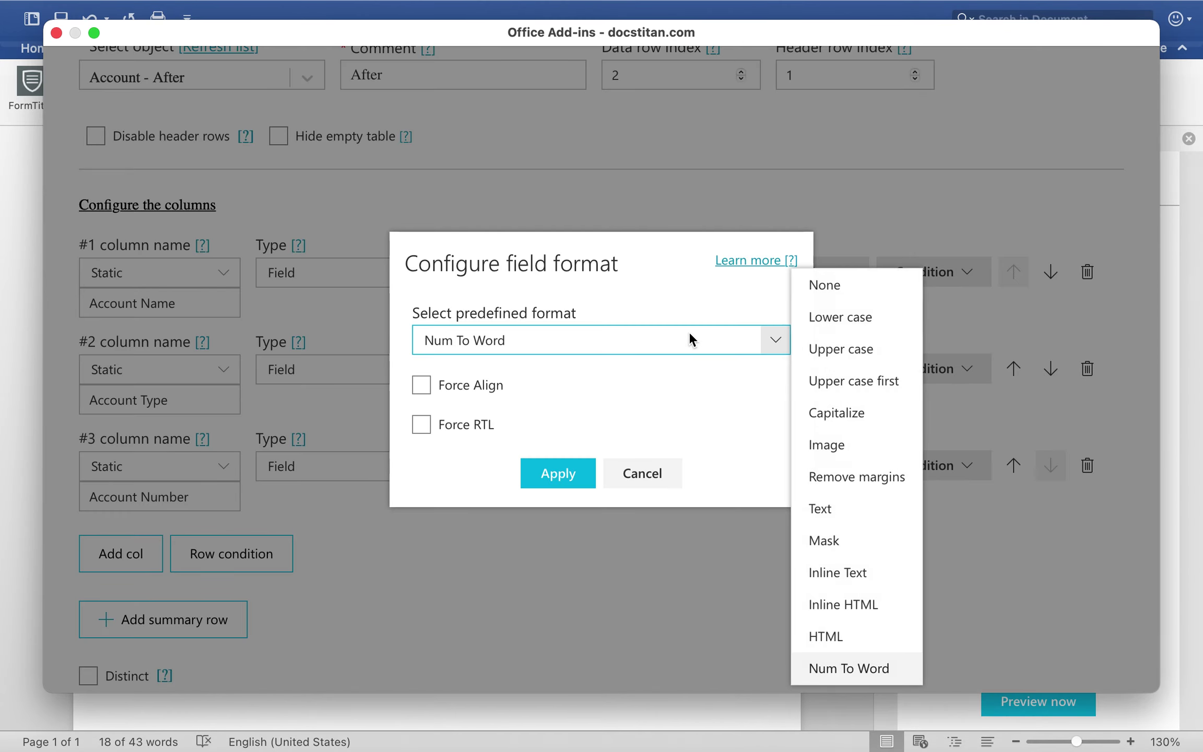